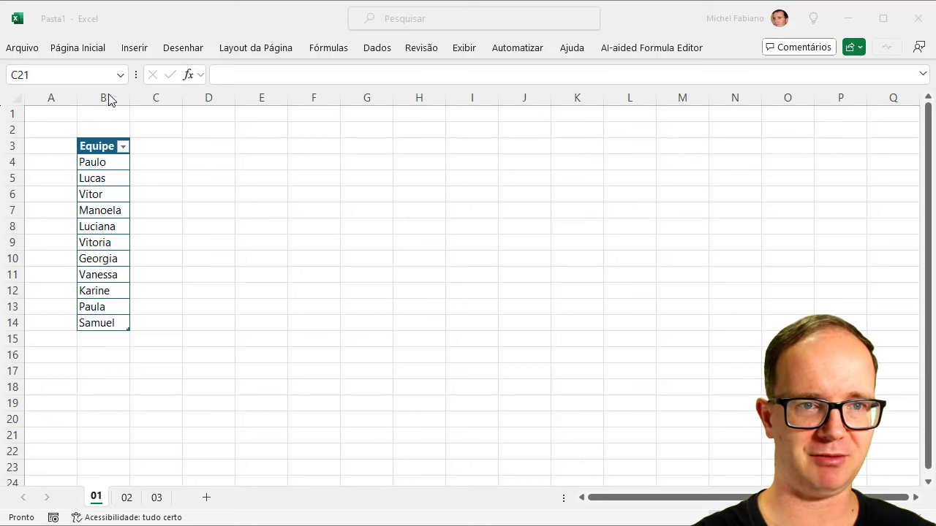
Pin the ribbon and insert a Hierarquia > Organograma SmartArt beside the Equipe list
click(94, 61)
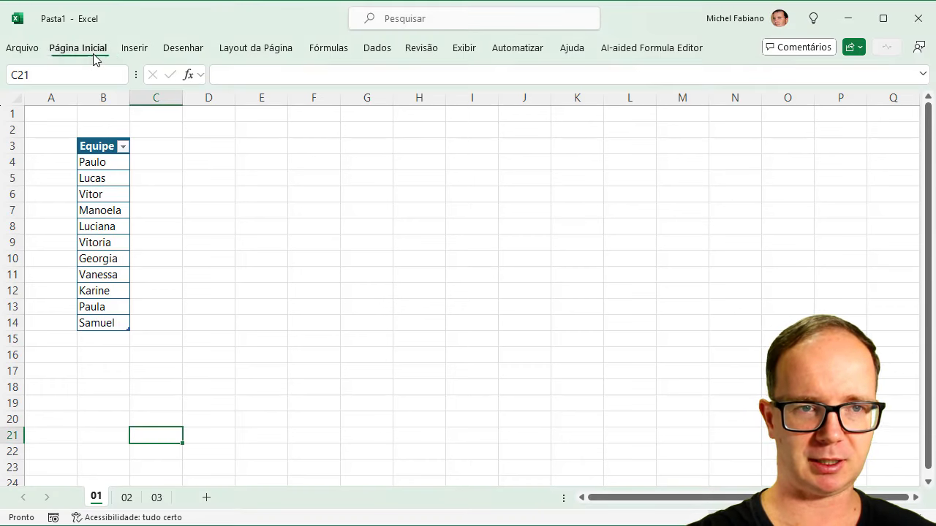
double_click(93, 61)
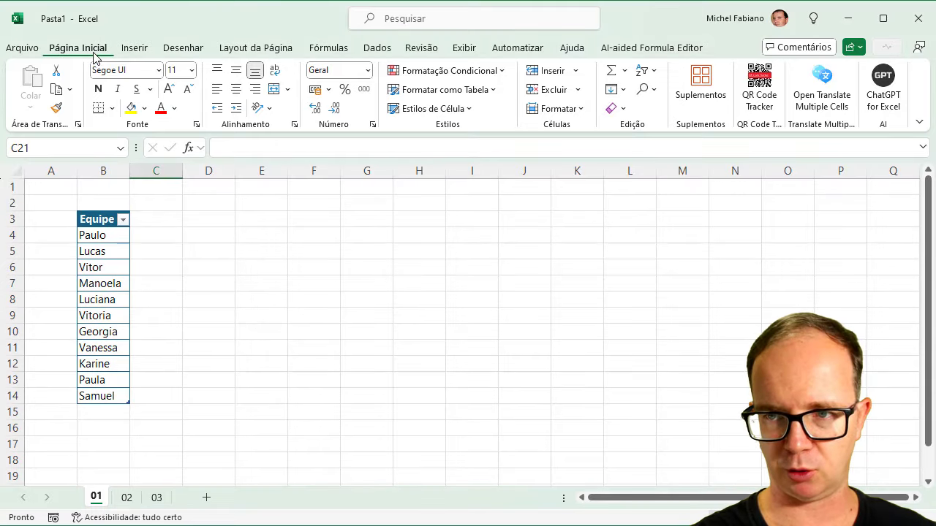
click(143, 51)
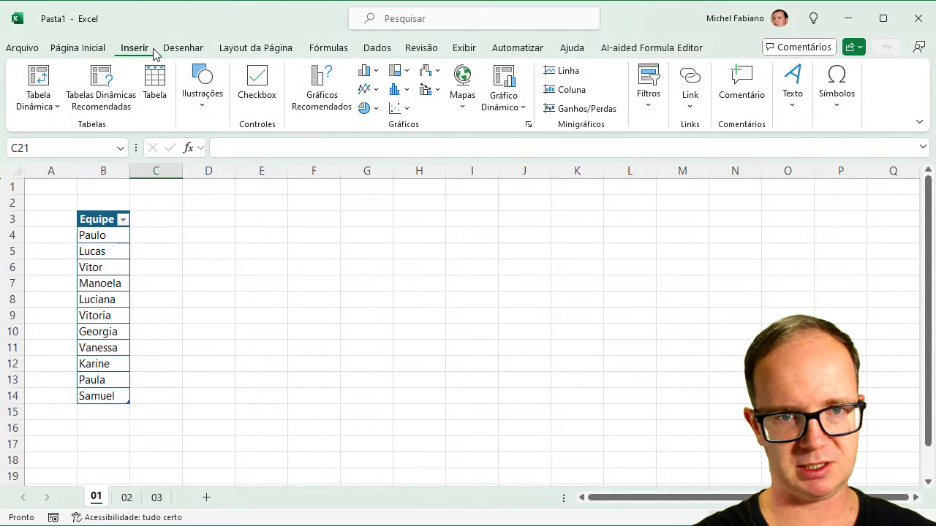
click(201, 103)
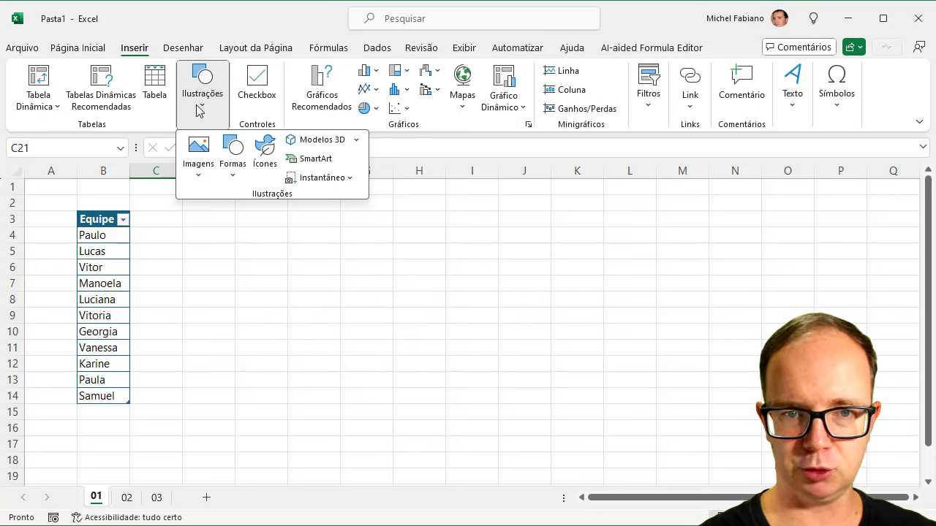
click(331, 166)
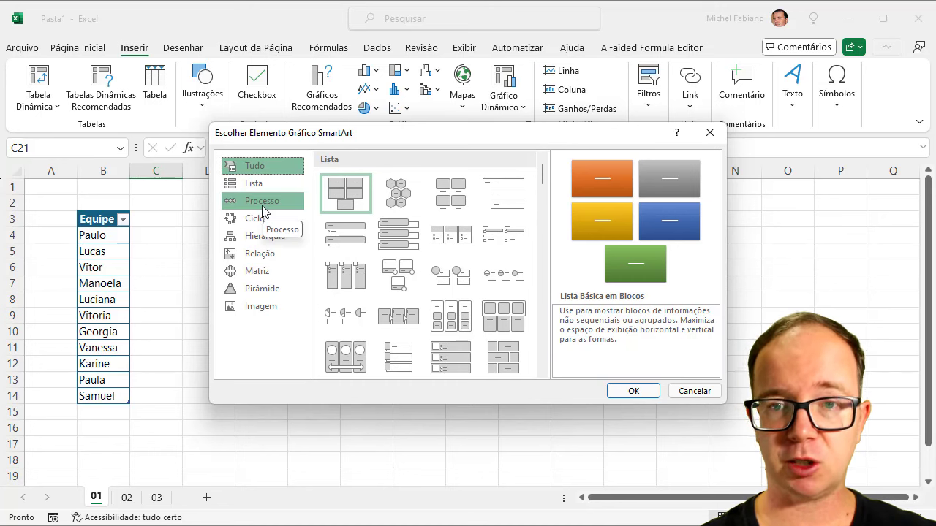
click(261, 238)
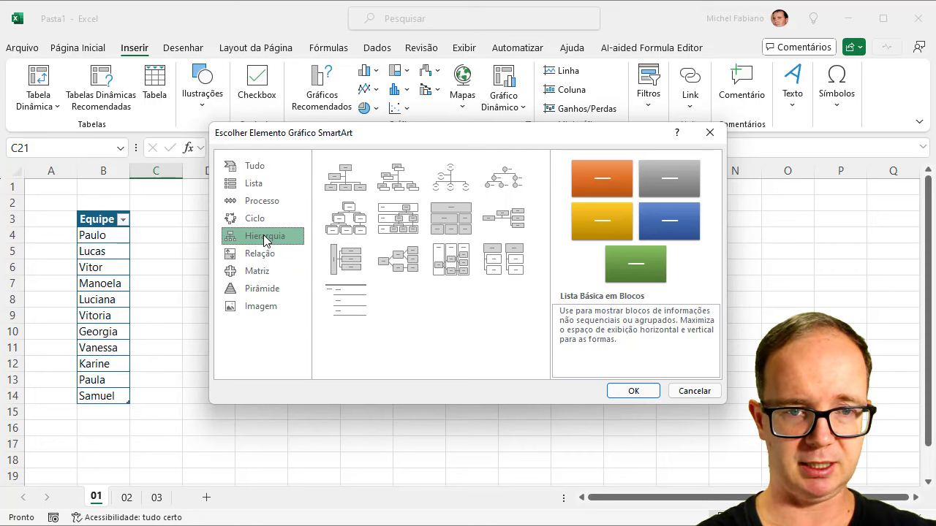
click(344, 185)
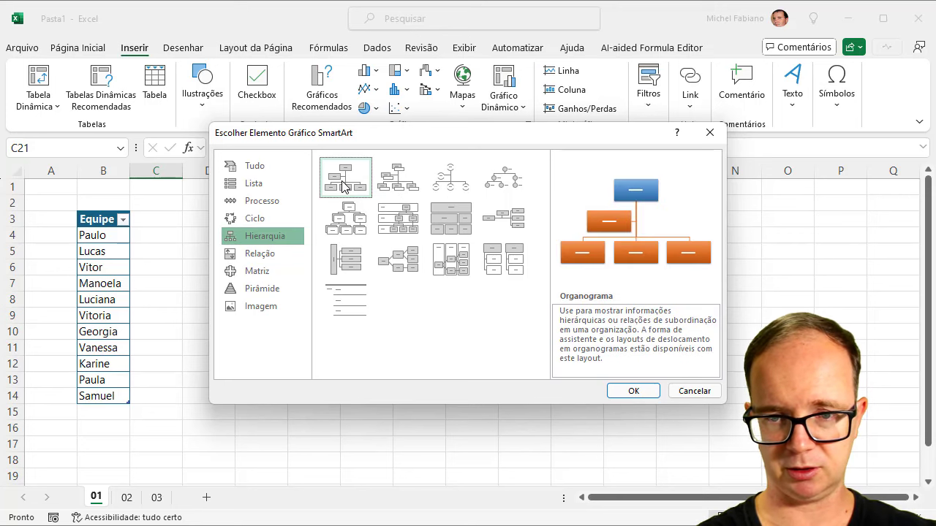
click(627, 392)
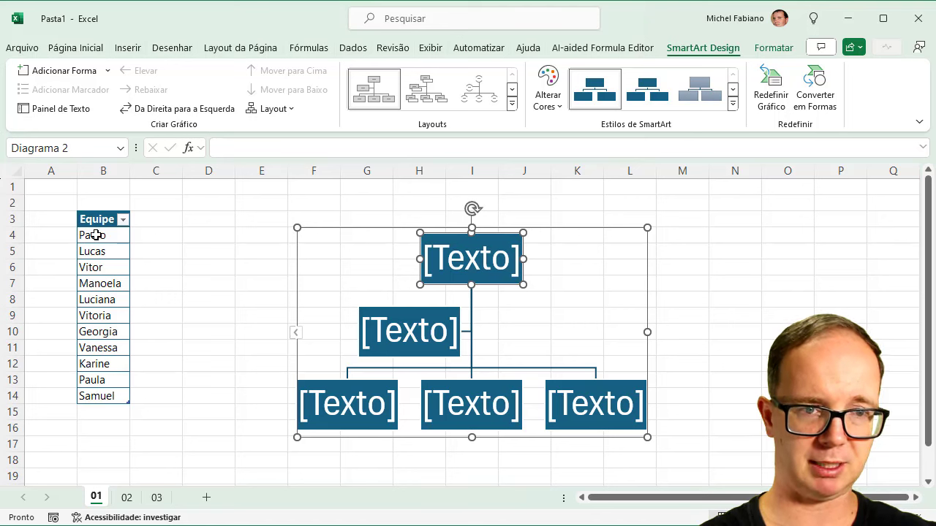
Replace the Text Pane placeholder lines with the names copied from B4:B14
click(297, 335)
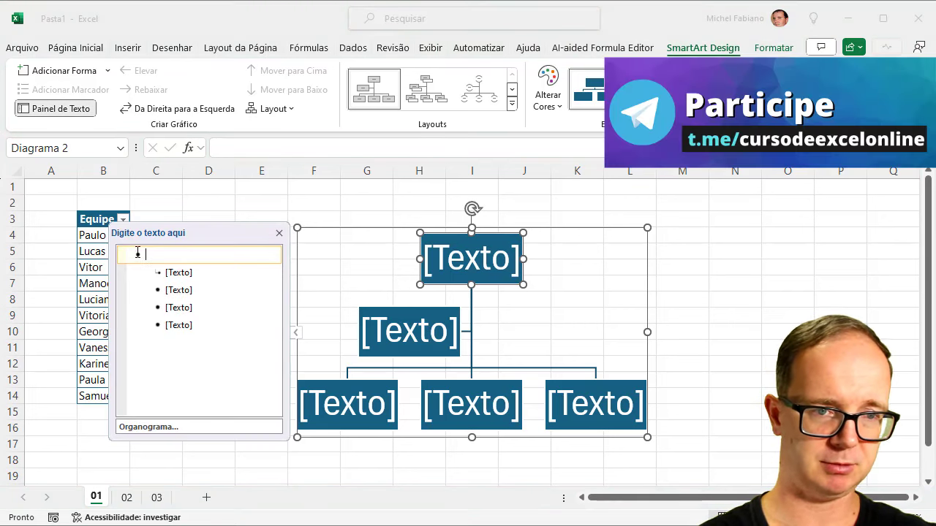
drag(100, 239, 98, 393)
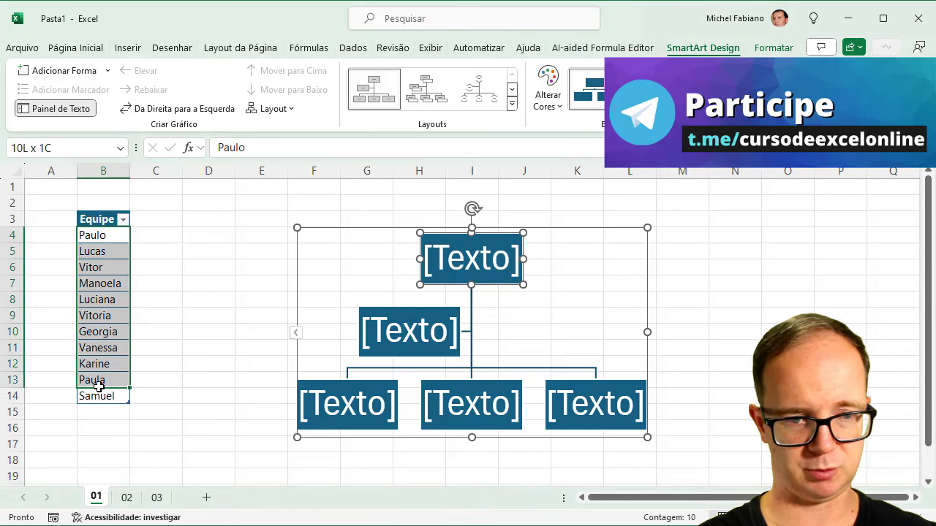
key(ctrl+c)
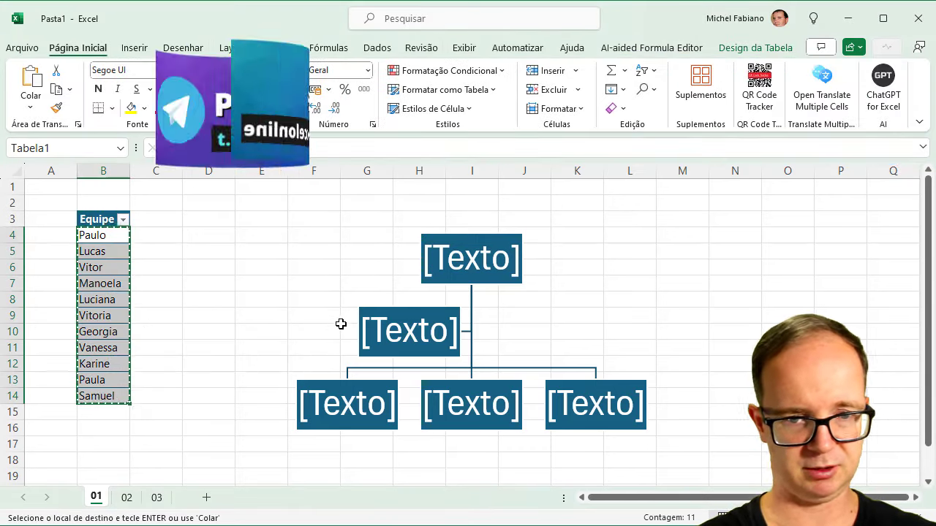
click(340, 330)
click(206, 325)
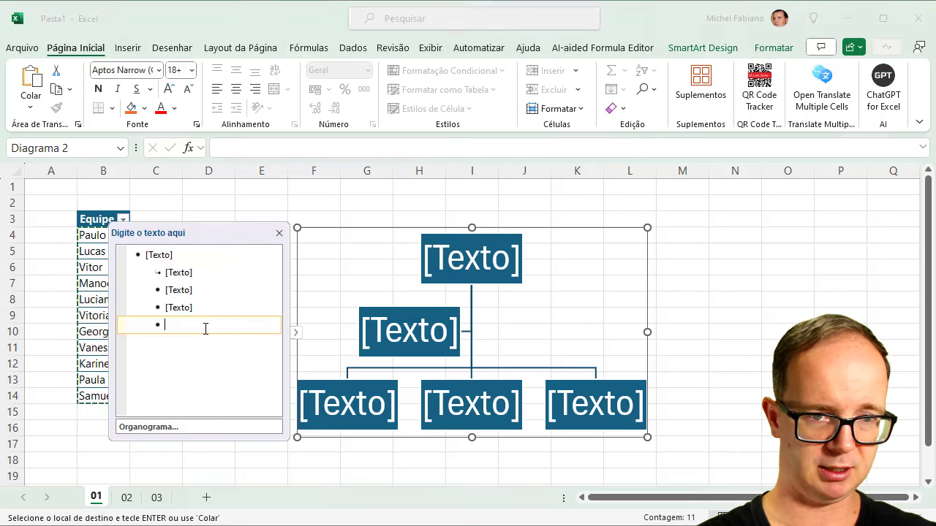
drag(207, 325, 154, 249)
key(Delete)
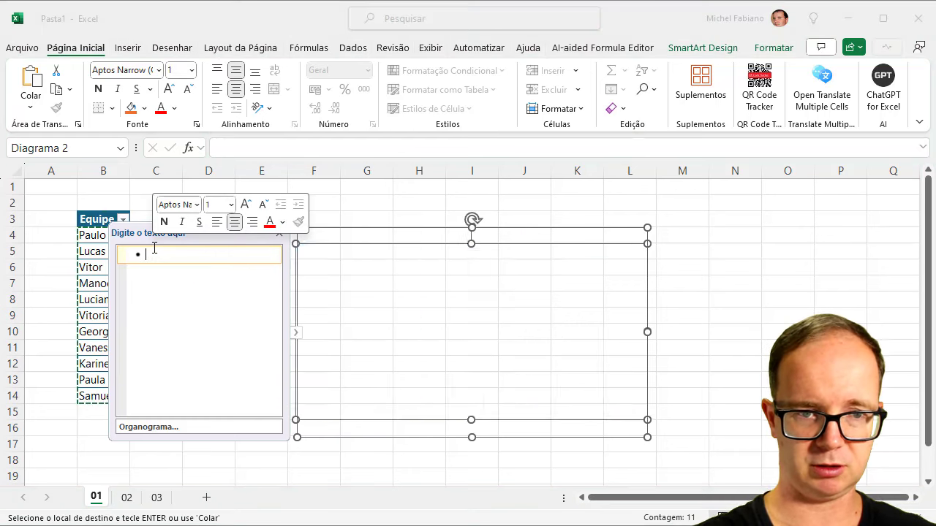
key(ctrl+v)
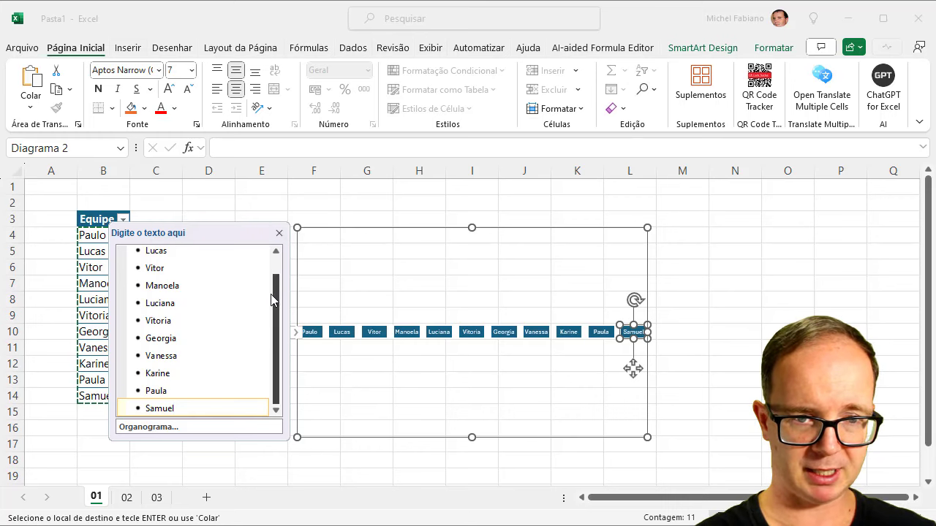
drag(277, 301, 277, 265)
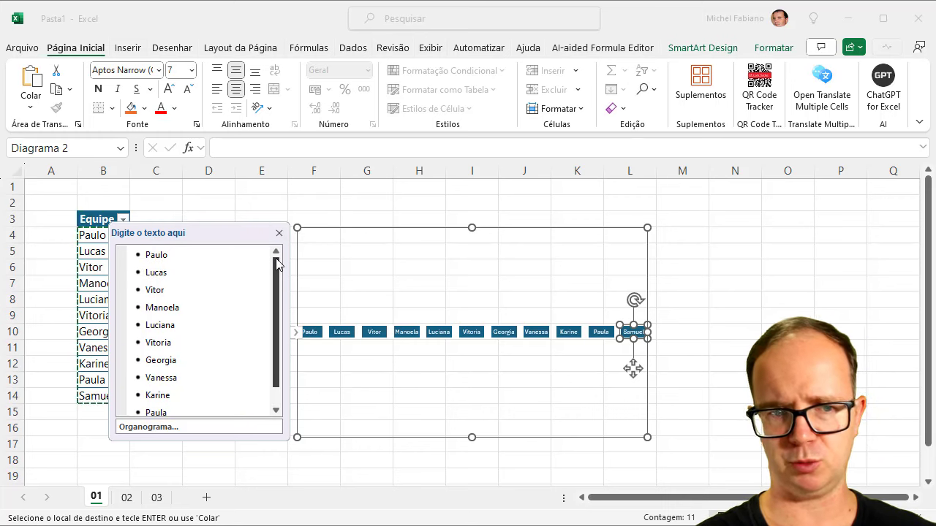
Indent Lucas and Vitor under Paulo, Luciana under Manoela, and Vitoria under Luciana
click(149, 277)
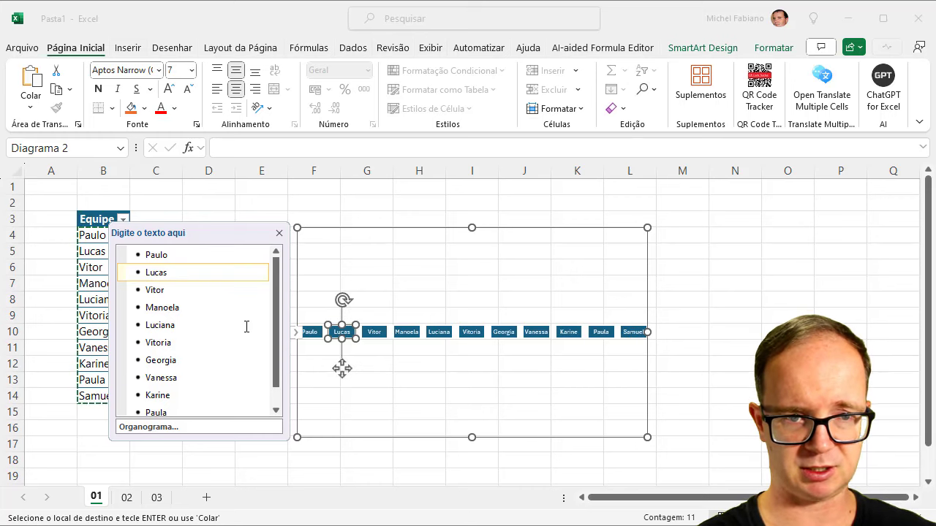
key(Tab)
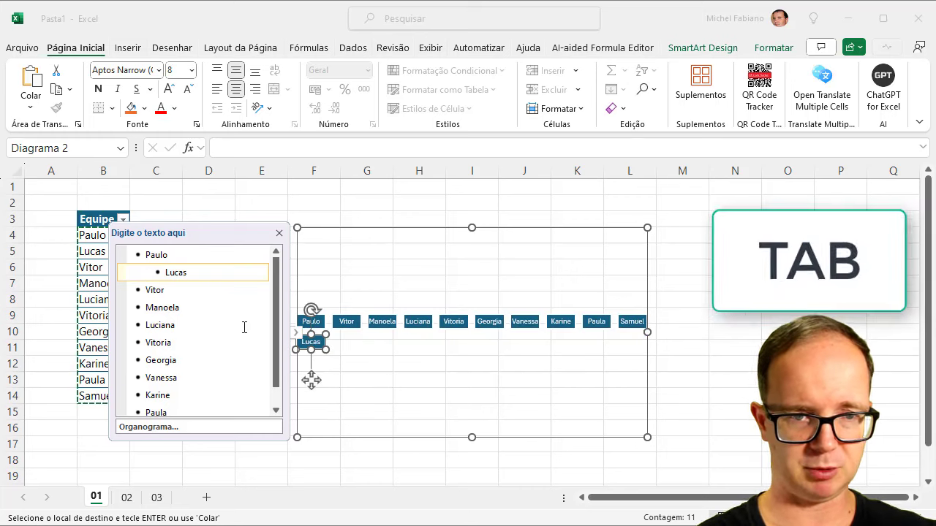
click(146, 291)
key(Tab)
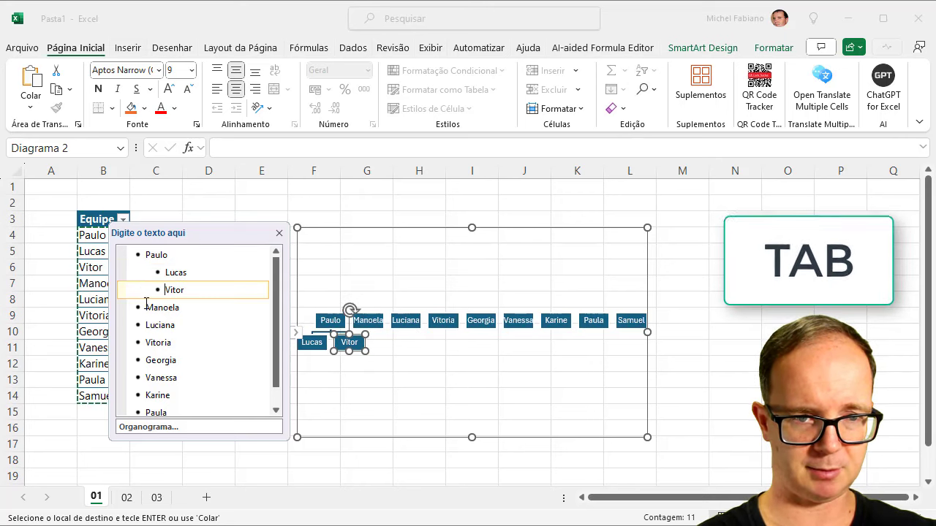
click(146, 308)
click(146, 325)
key(Tab)
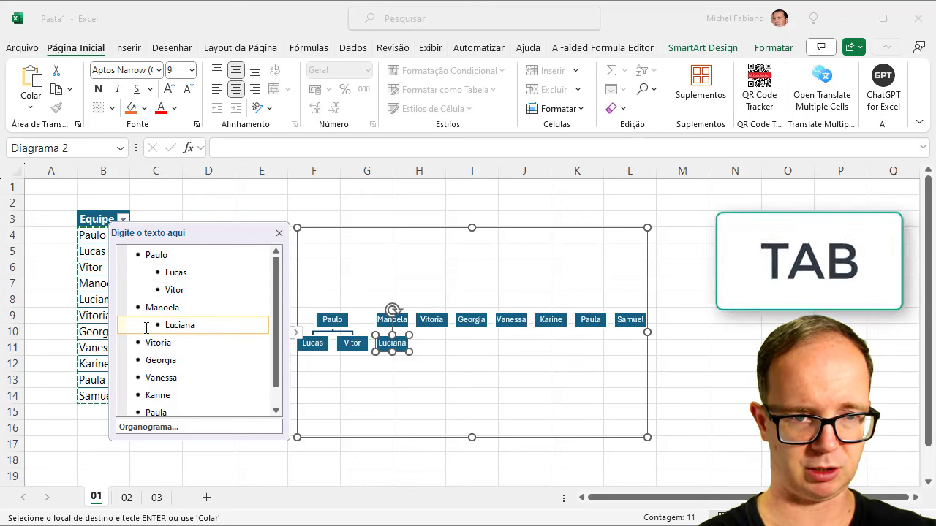
click(141, 344)
key(Tab)
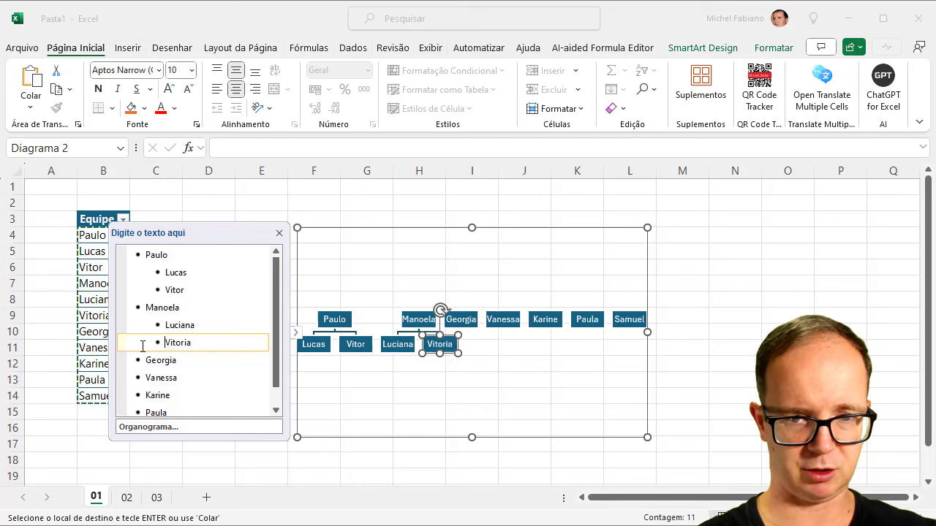
key(Tab)
Indent Vanessa and Karine under Georgia and Samuel under Paula, then deselect
click(145, 360)
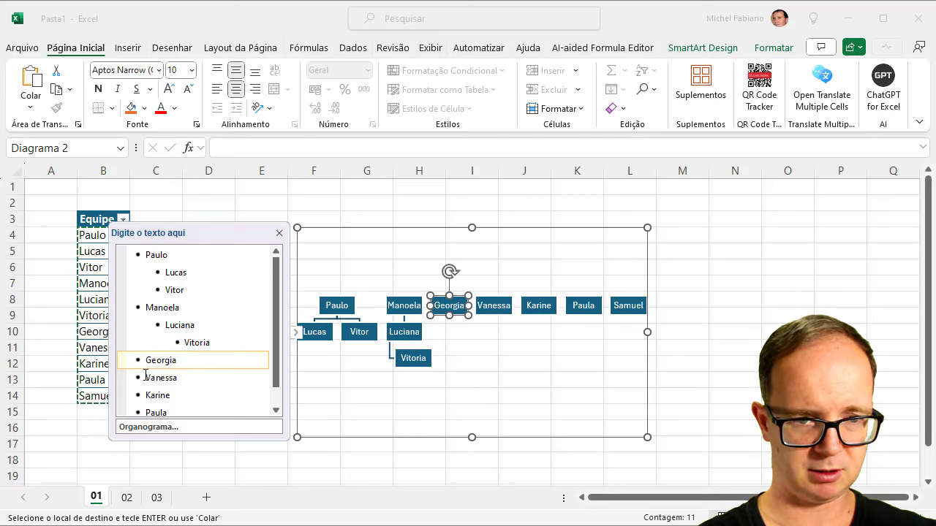
click(145, 377)
key(Tab)
click(147, 395)
key(Tab)
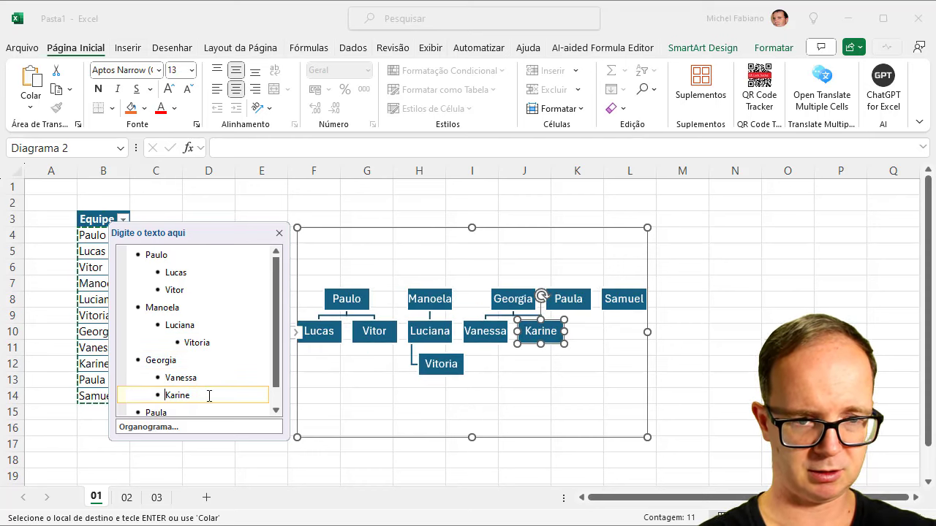
scroll(280, 378, down, 1)
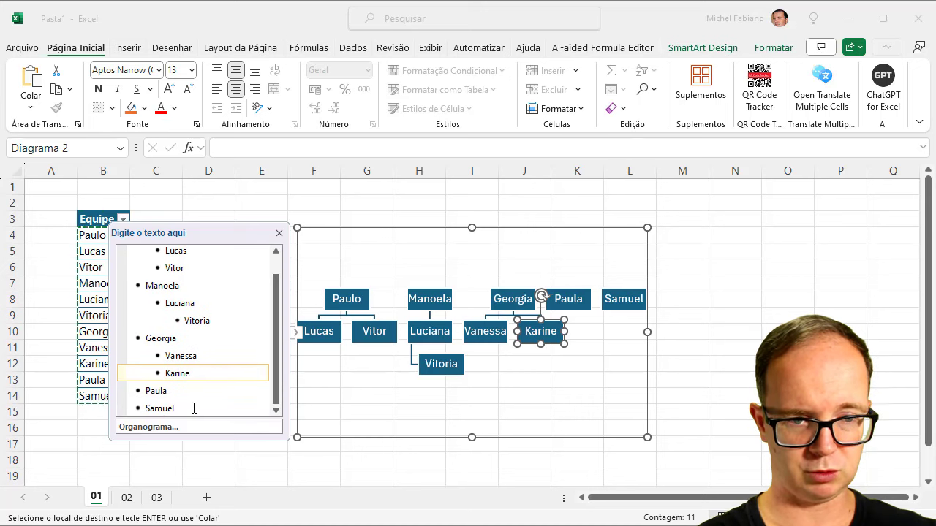
click(142, 408)
key(Tab)
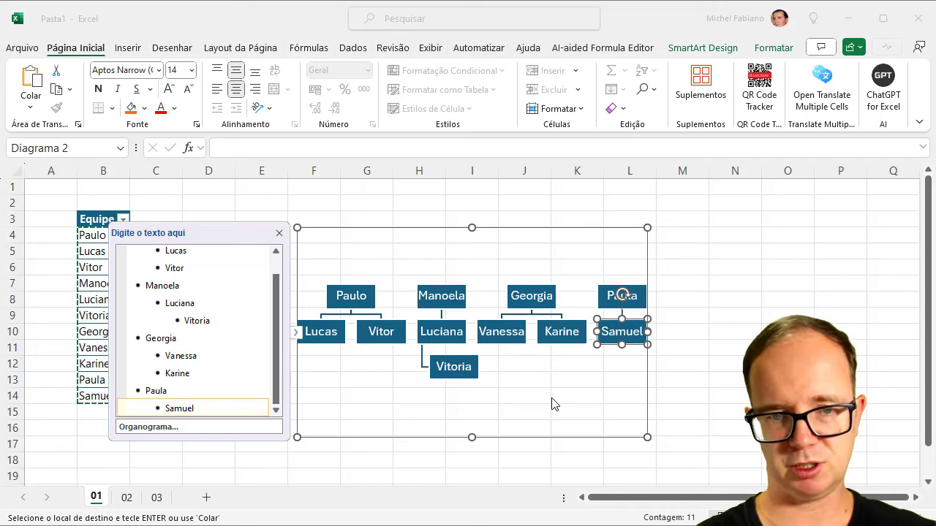
click(690, 329)
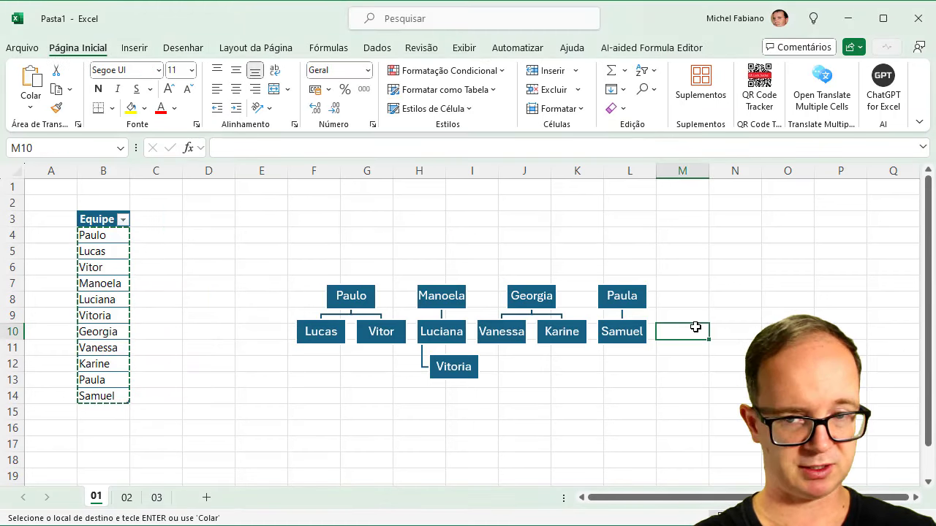
Drag the org chart left and up toward the Equipe list, then deselect it
click(530, 240)
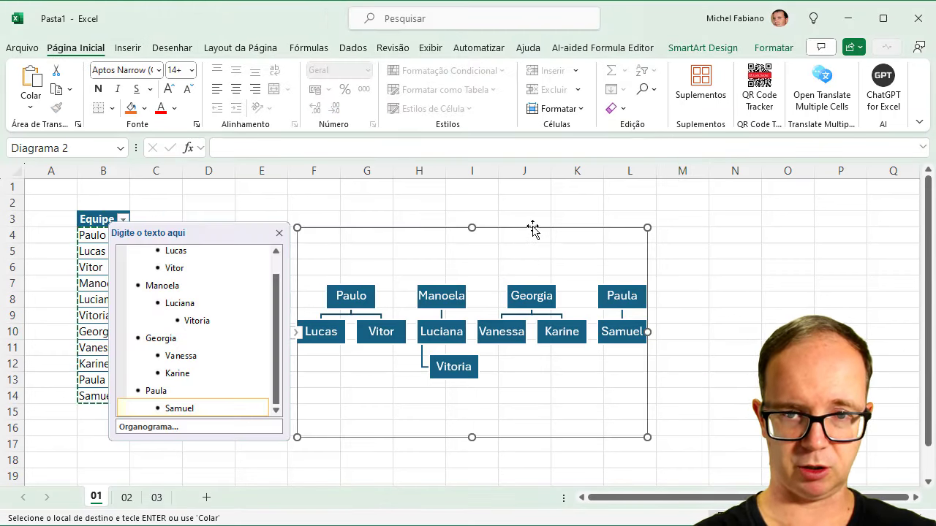
drag(533, 229, 468, 208)
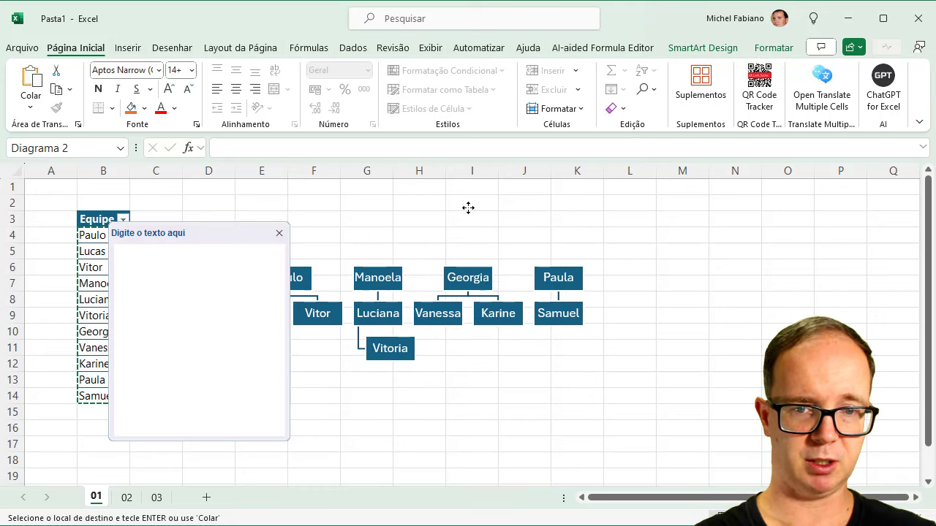
click(801, 287)
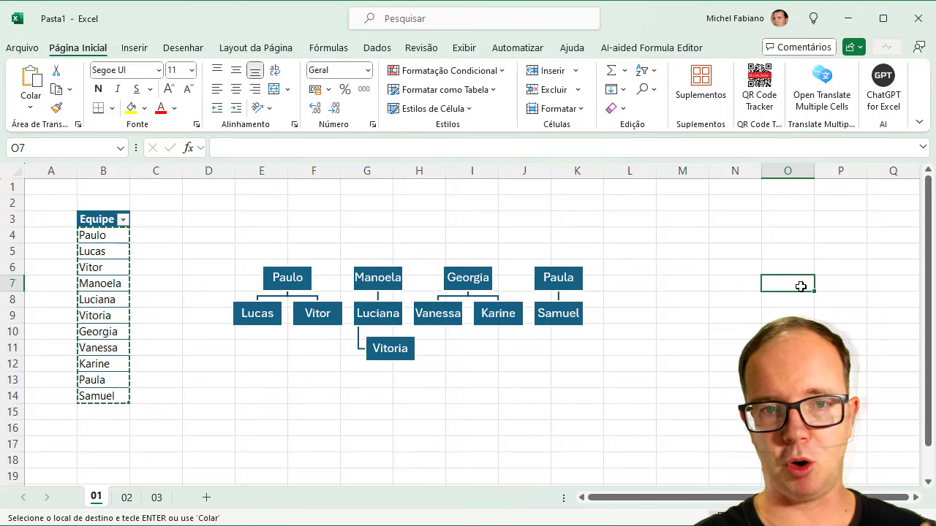
Apply the Efeito Moderado SmartArt style to the org chart
click(703, 251)
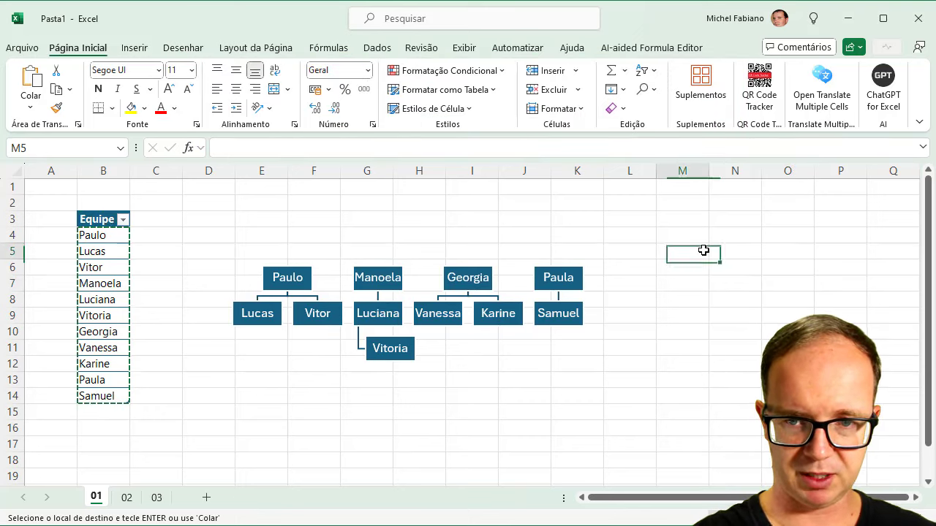
click(486, 250)
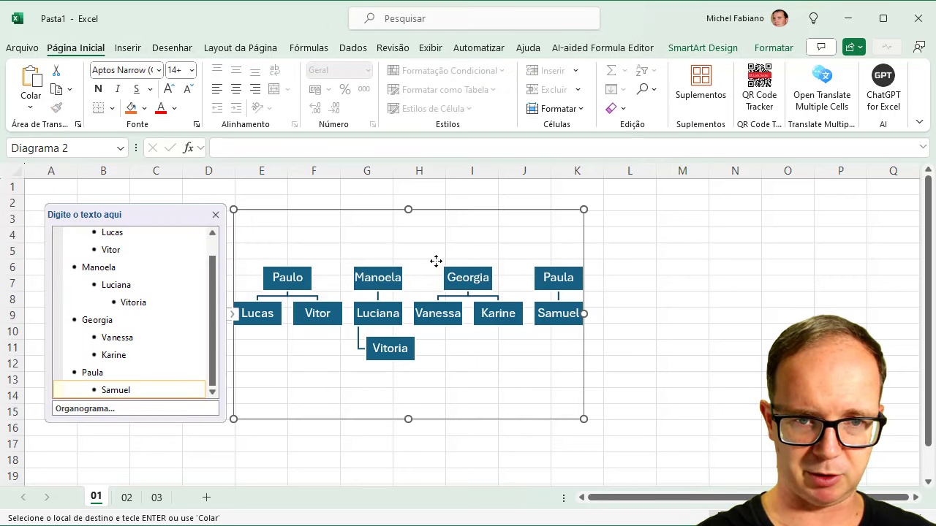
click(713, 48)
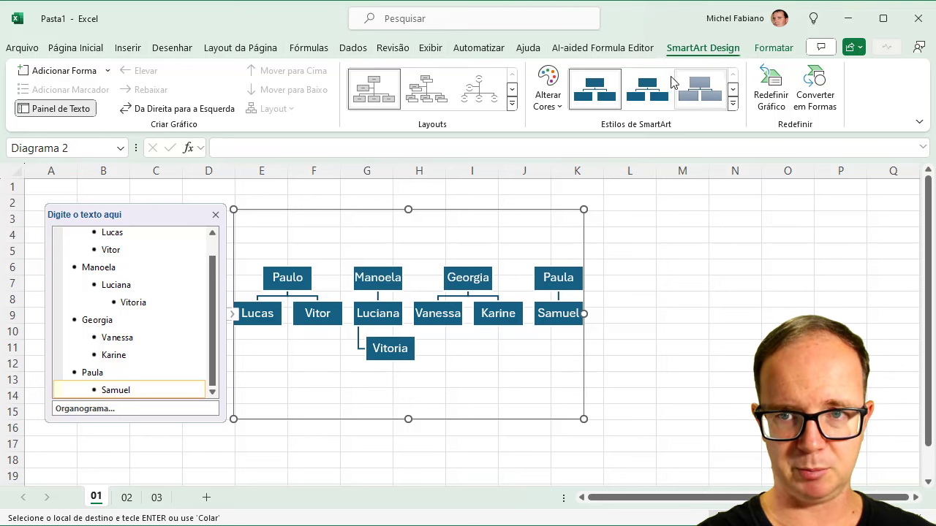
click(732, 105)
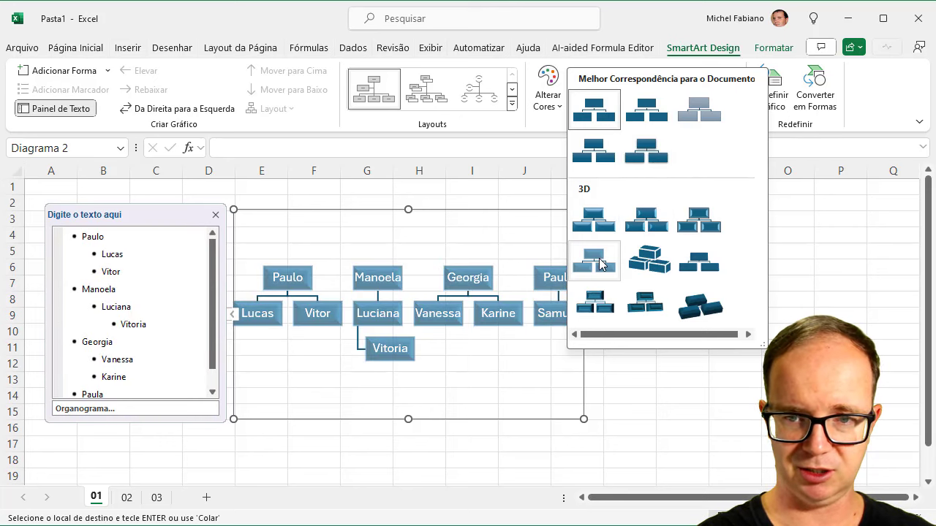
click(641, 159)
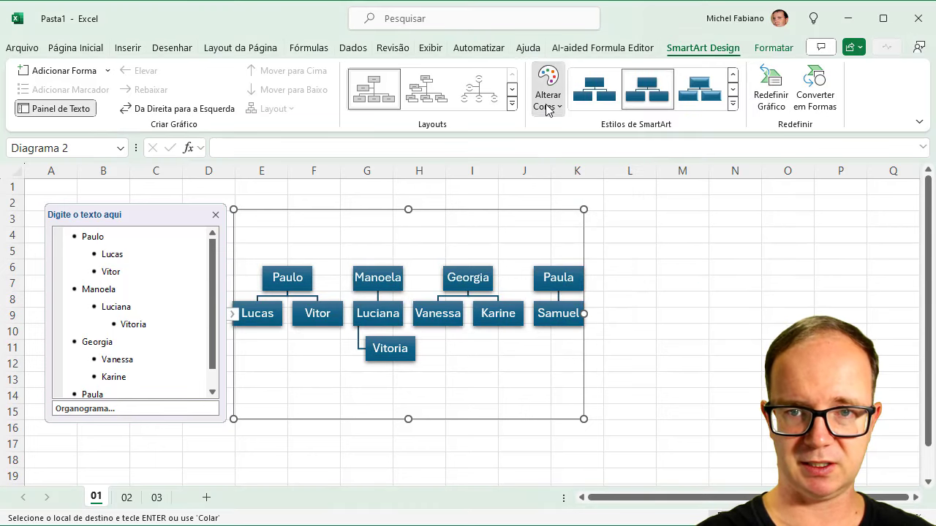
Try Colorido colour schemes, settling on blue top boxes and green lower boxes
click(547, 107)
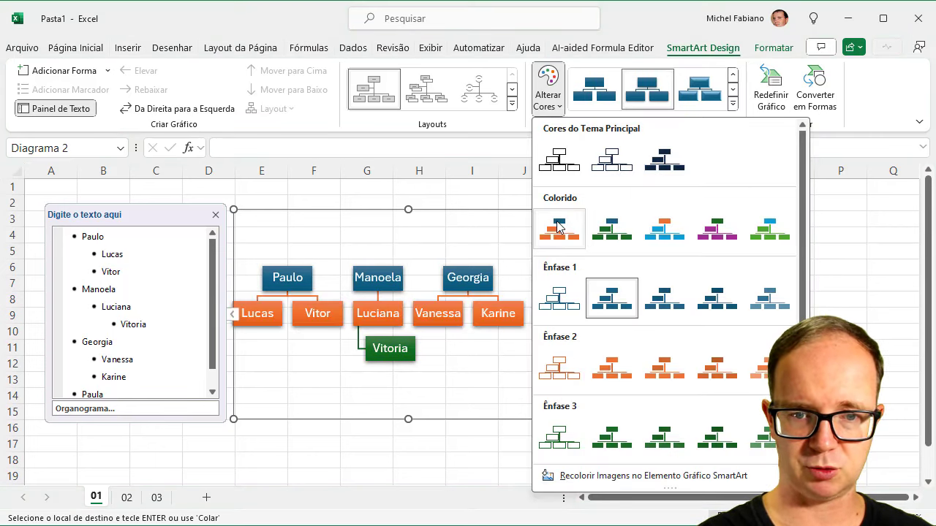
click(559, 227)
click(547, 106)
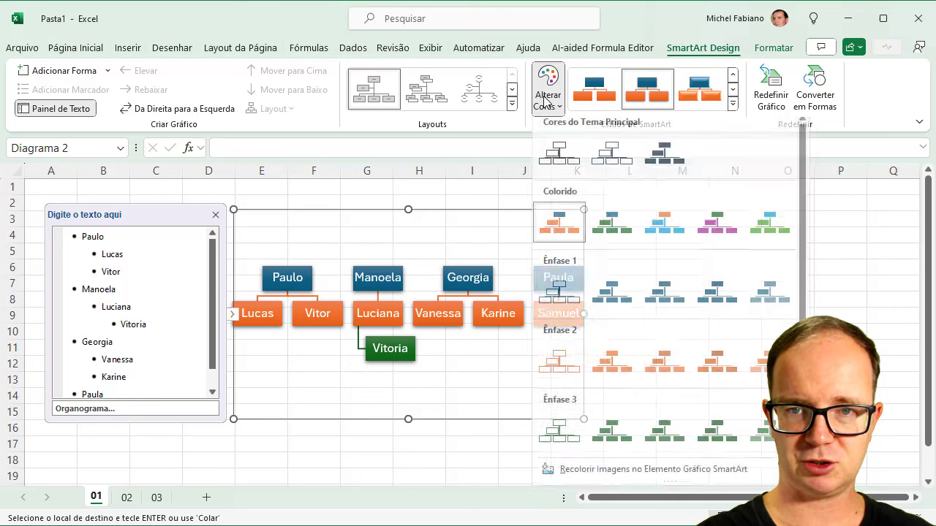
click(669, 227)
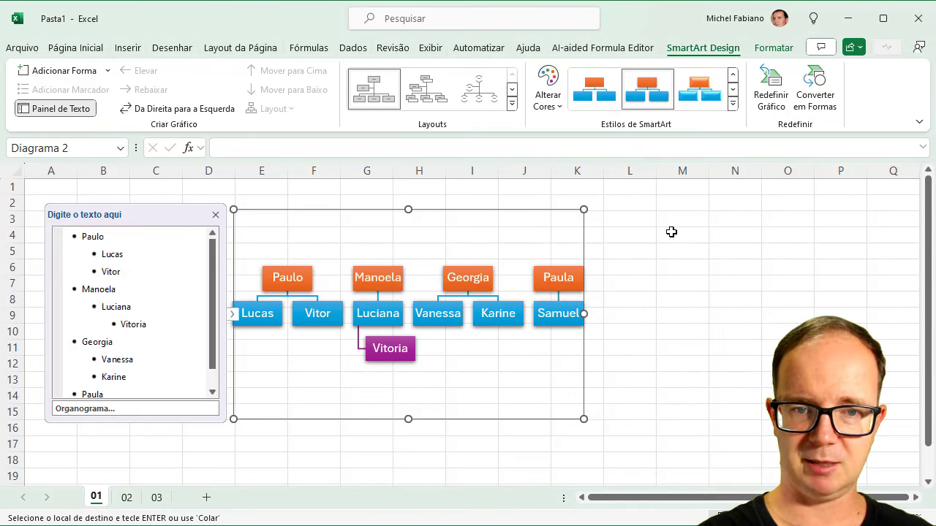
click(548, 89)
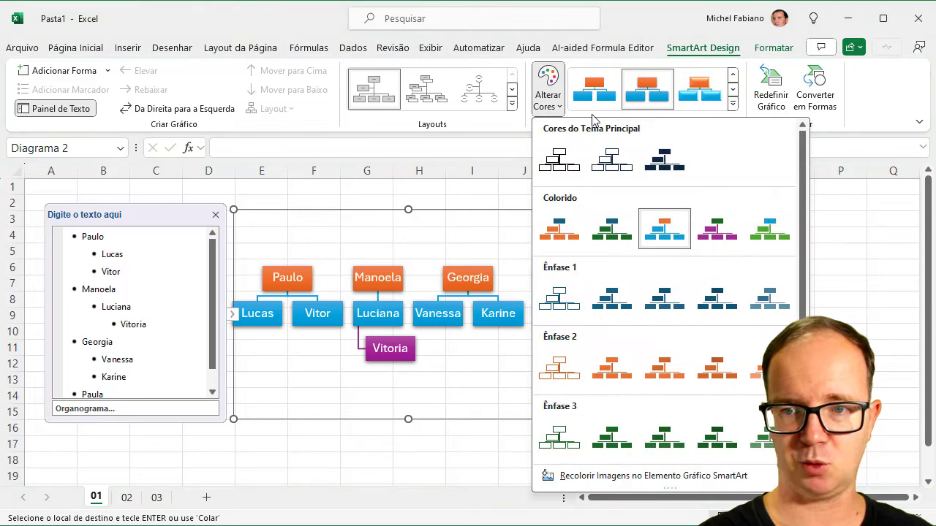
key(Escape)
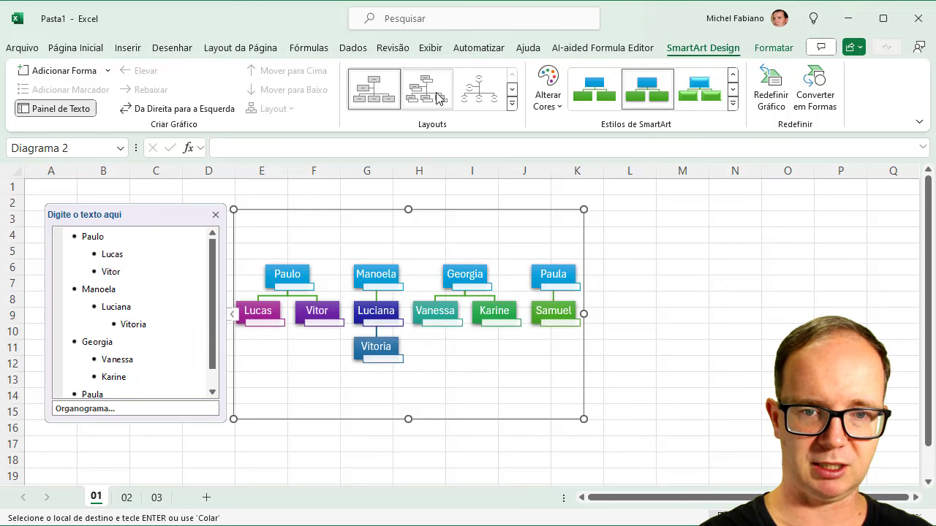
Browse the layout gallery keeping Organograma, and deselect by selecting cell M6
click(512, 104)
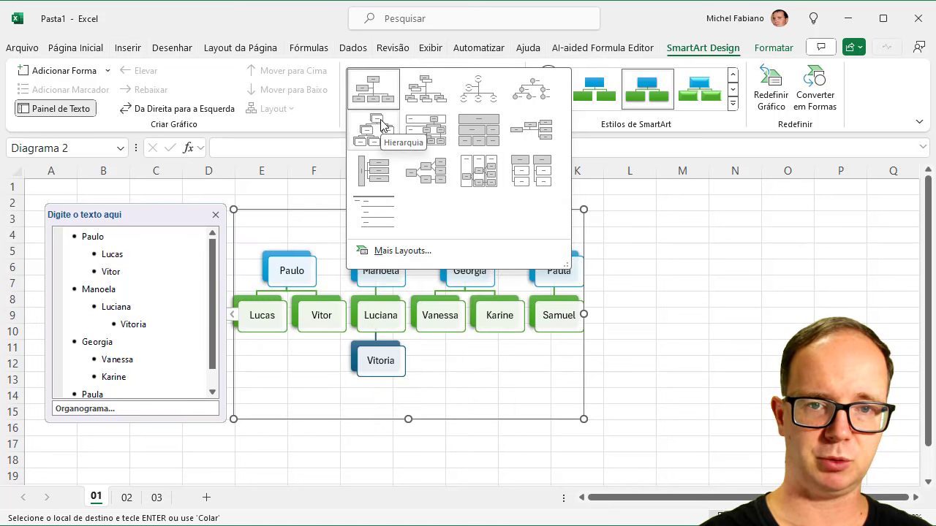
click(677, 262)
click(677, 262)
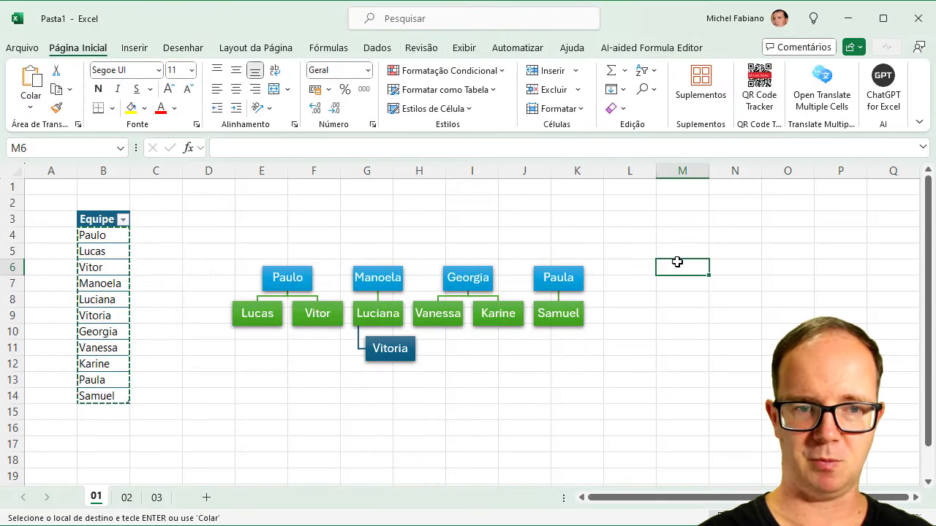
Switch to sheet 02 and bring up the Inserir > Ilustrações choices
click(126, 498)
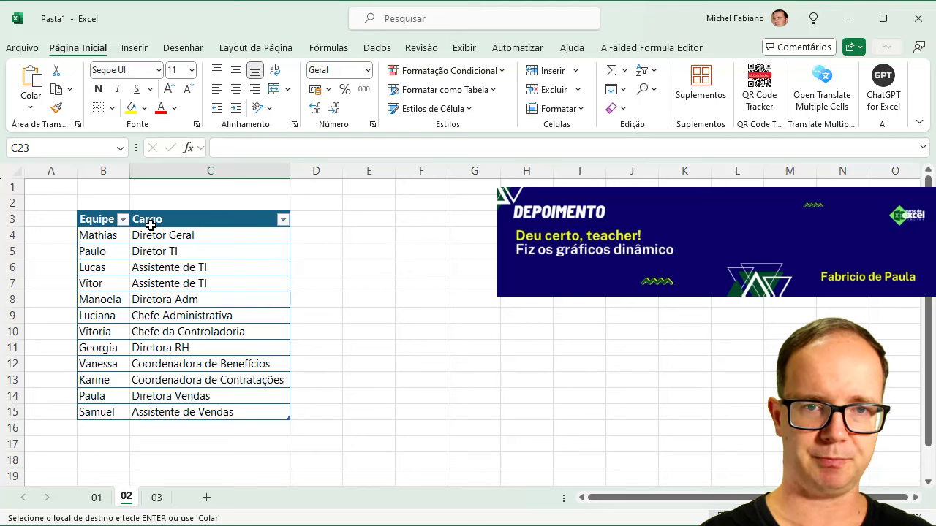
click(134, 48)
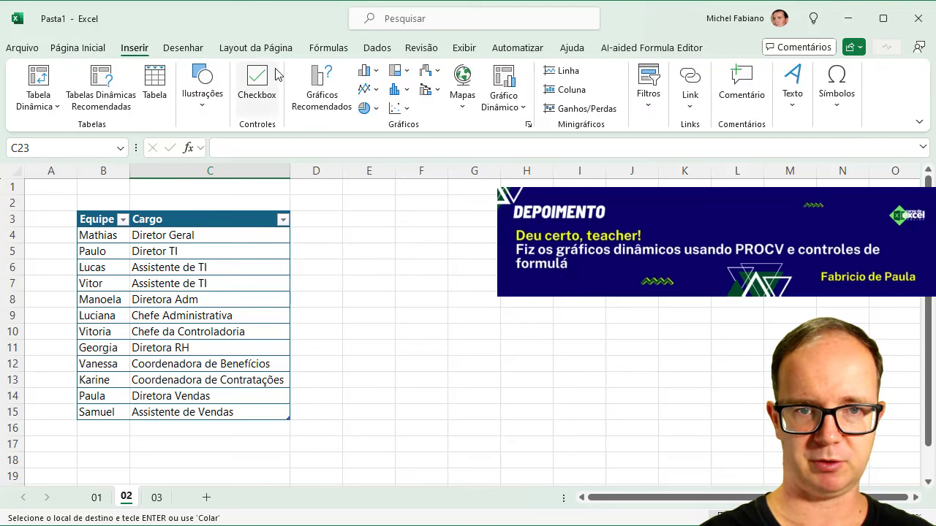
click(204, 102)
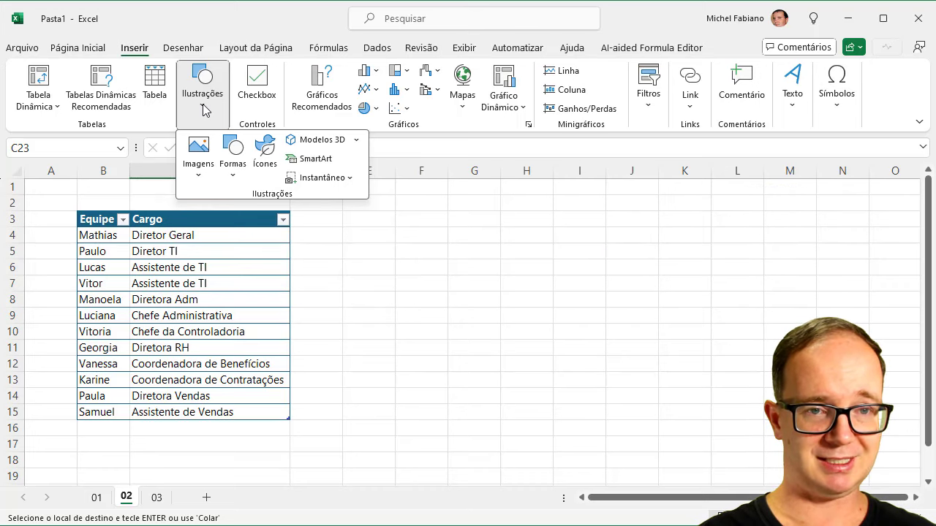
Insert a Hierarquia > Organograma com Nome e Cargo SmartArt on sheet 02
click(316, 159)
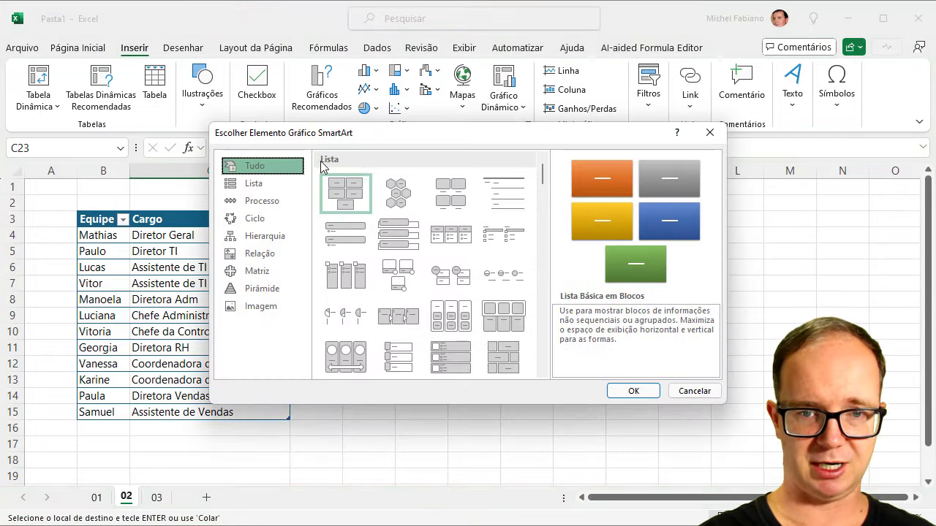
click(259, 239)
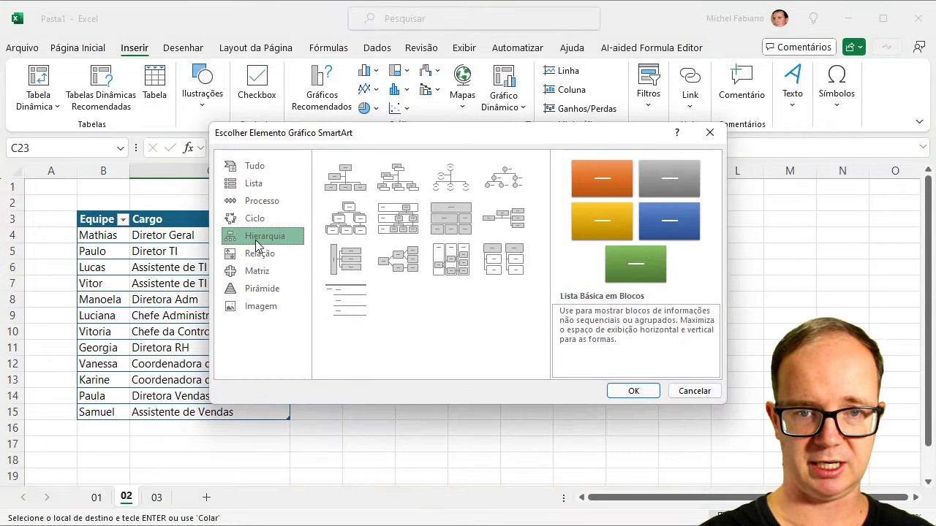
click(395, 189)
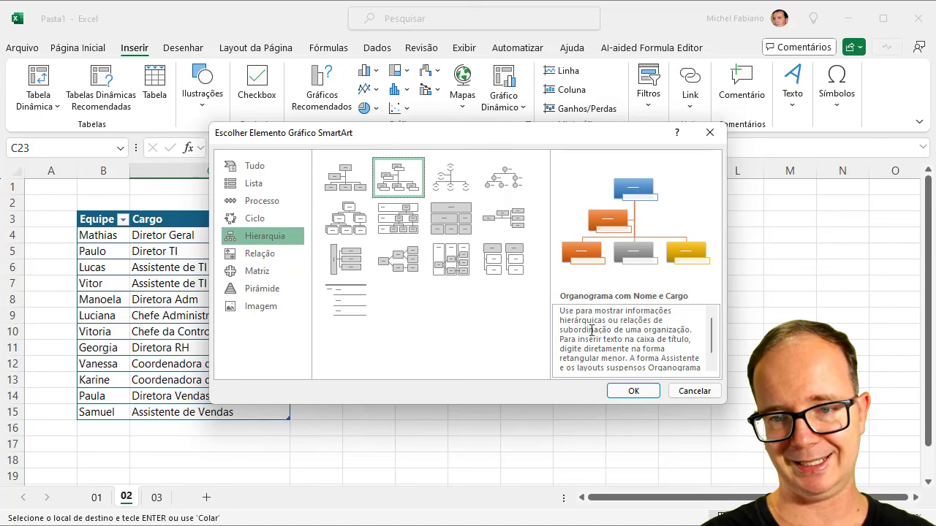
click(633, 391)
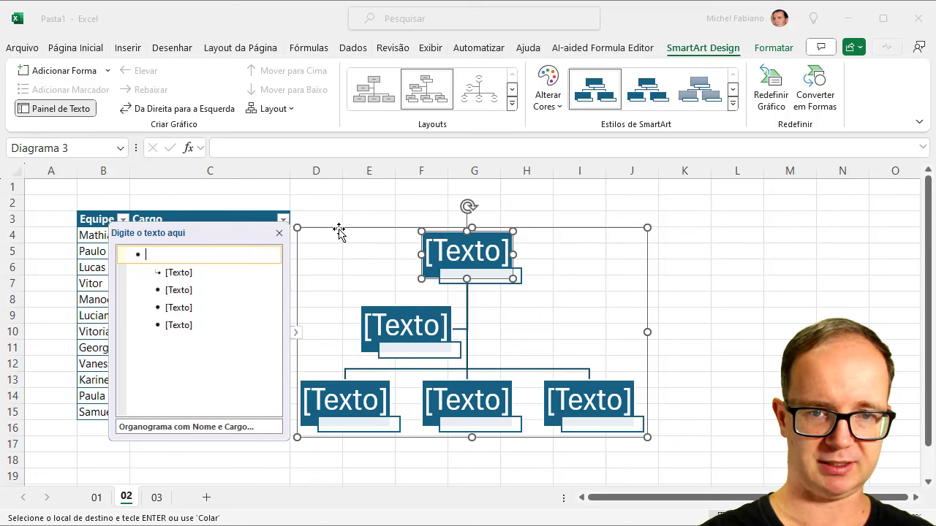
Move the chart right of the table and paste the names from B4:B15 into it
drag(341, 232, 511, 214)
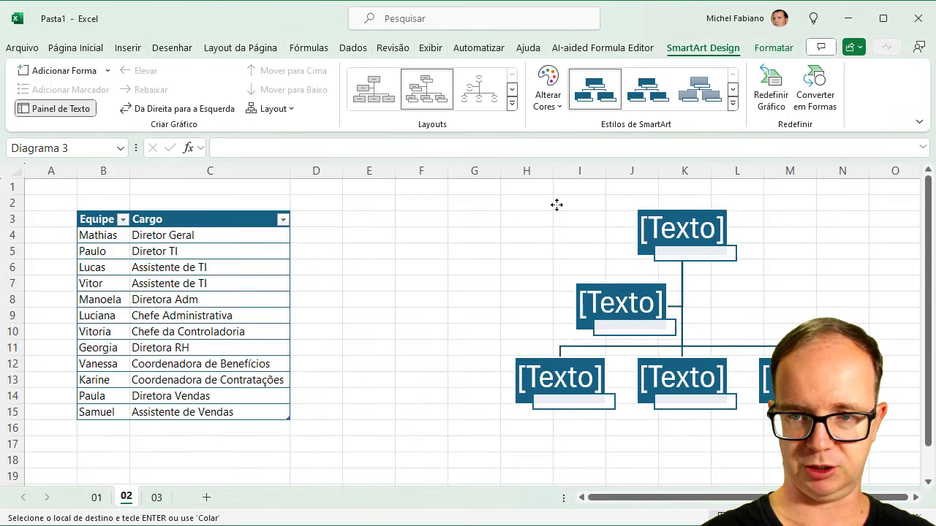
drag(511, 214, 496, 204)
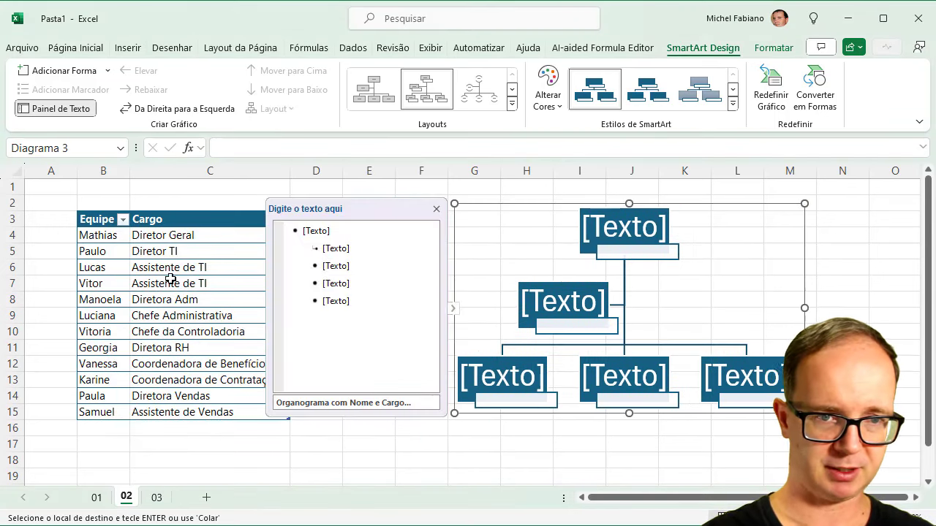
drag(109, 234, 105, 411)
key(ctrl+c)
click(538, 283)
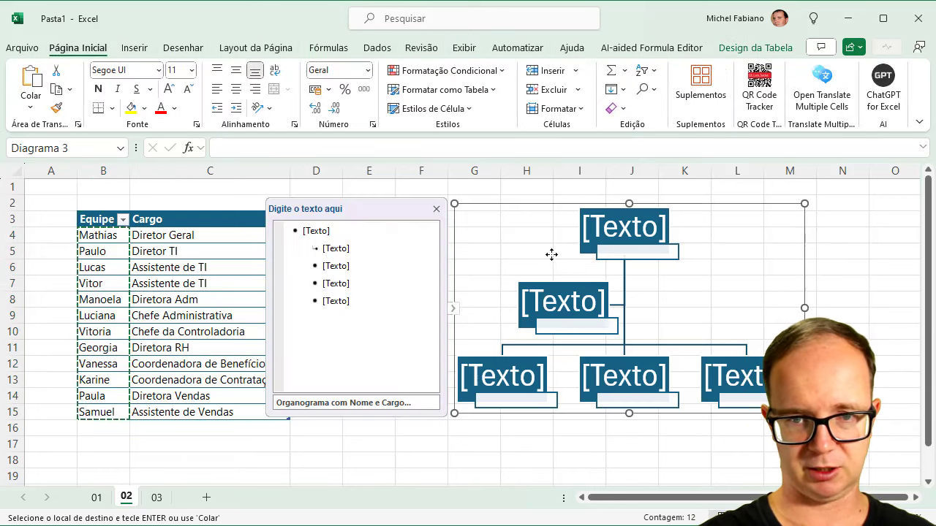
click(351, 303)
key(ctrl+v)
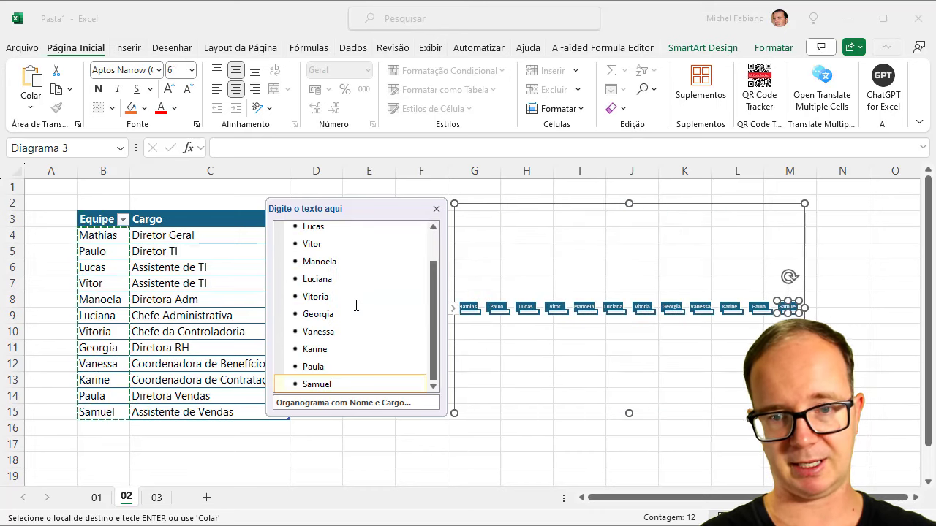
drag(433, 310, 431, 249)
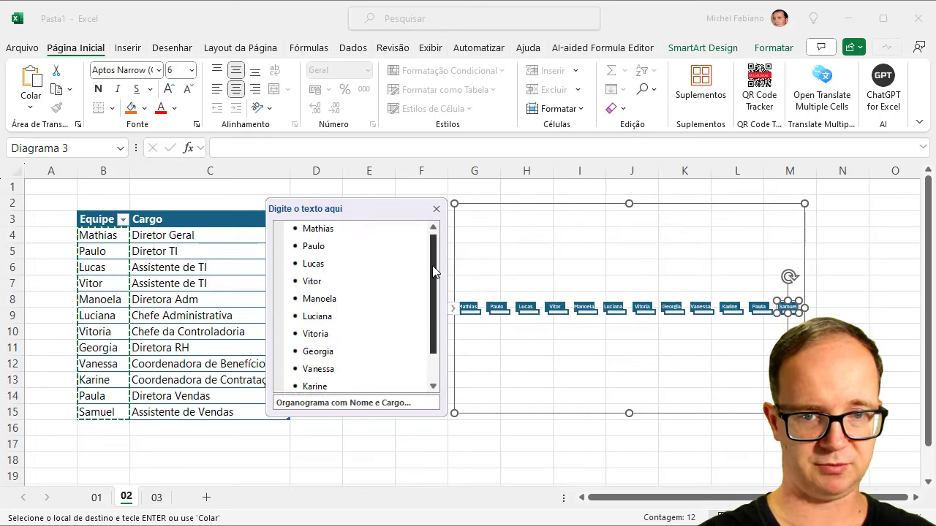
Close the text pane and enlarge the chart leftward from its top-left handle
click(435, 211)
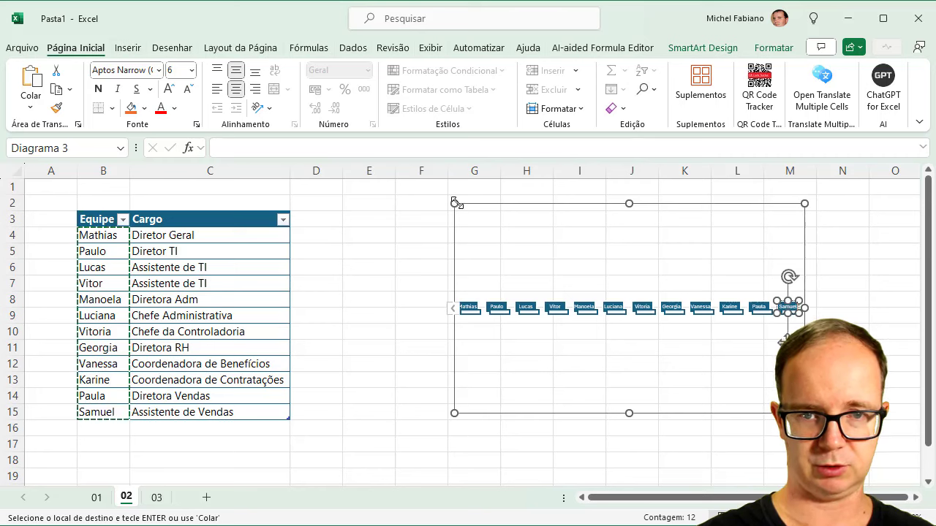
drag(454, 202, 331, 204)
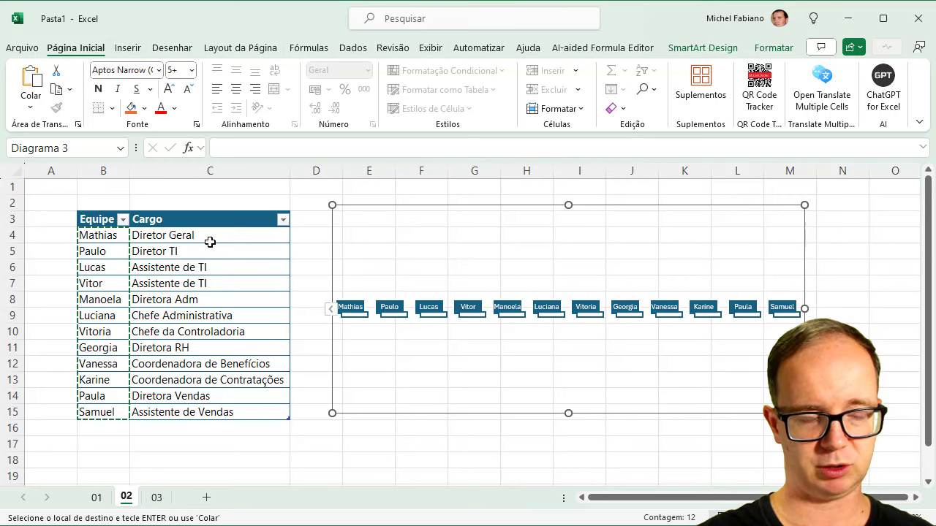
click(330, 313)
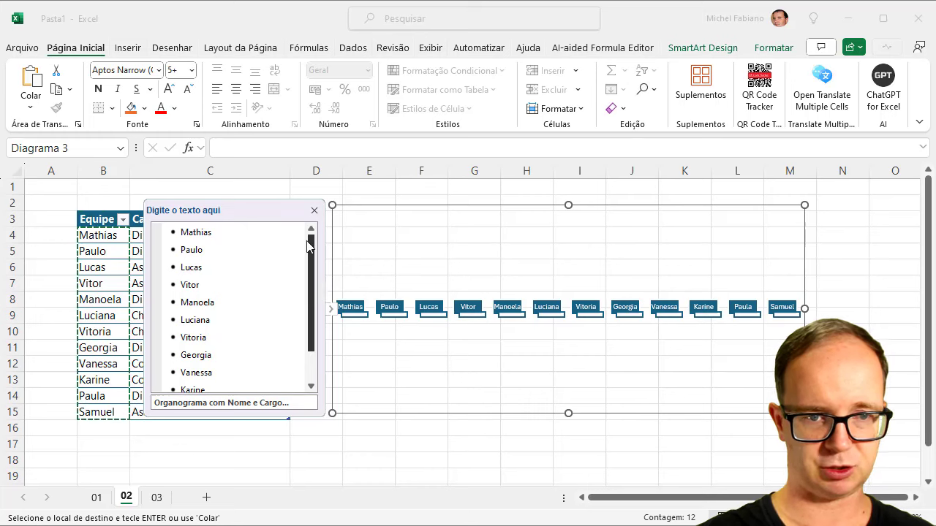
Demote Paulo under Mathias, with Lucas and Vitor beneath Paulo
click(181, 234)
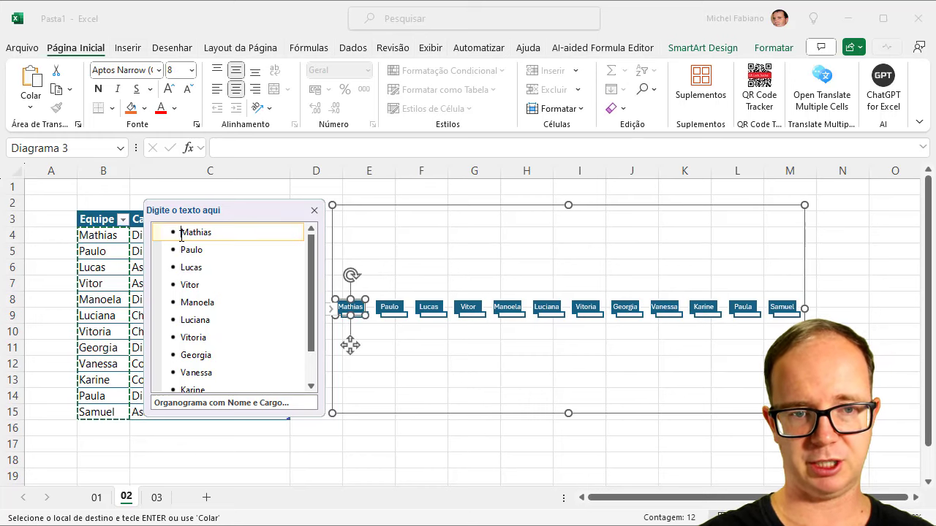
click(183, 250)
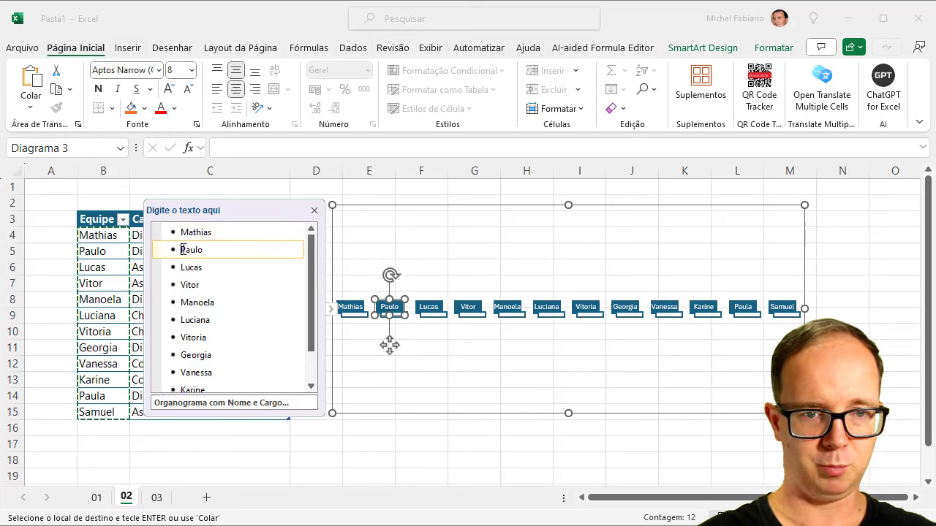
key(Tab)
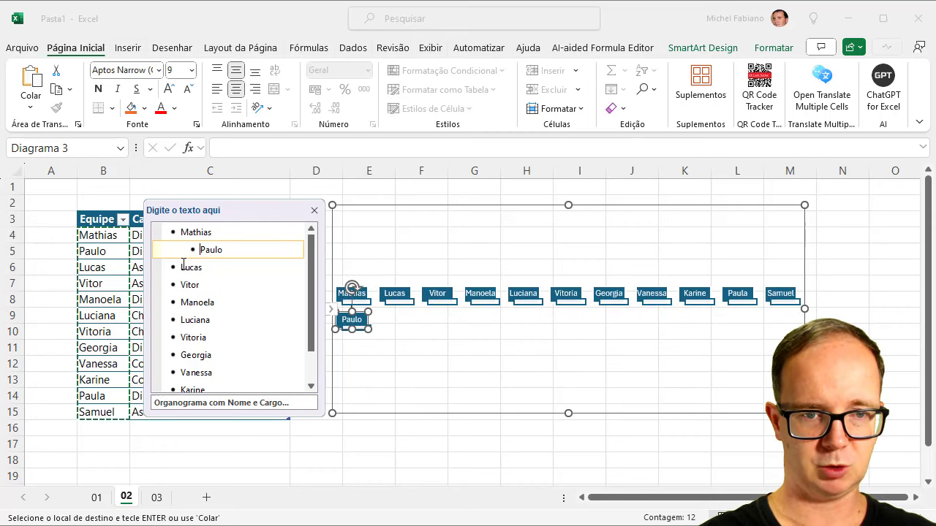
click(182, 268)
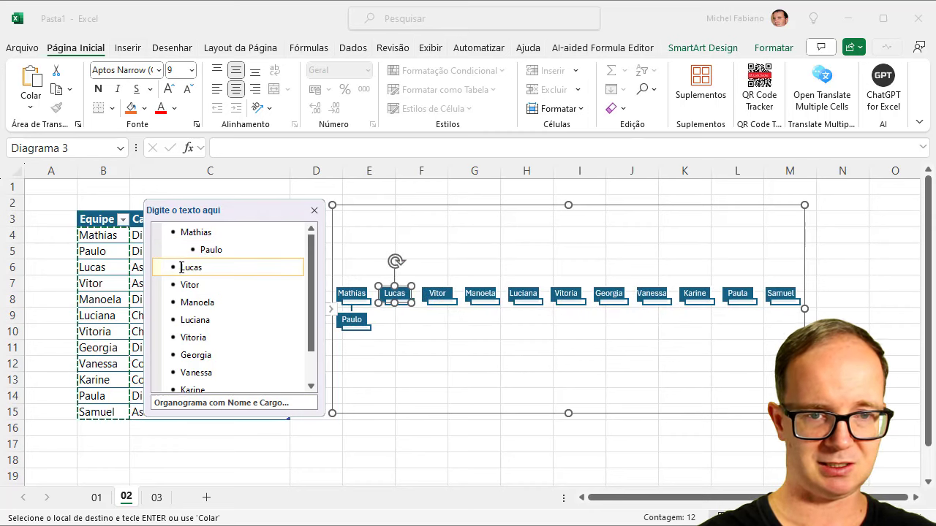
key(Tab)
key(Tab)
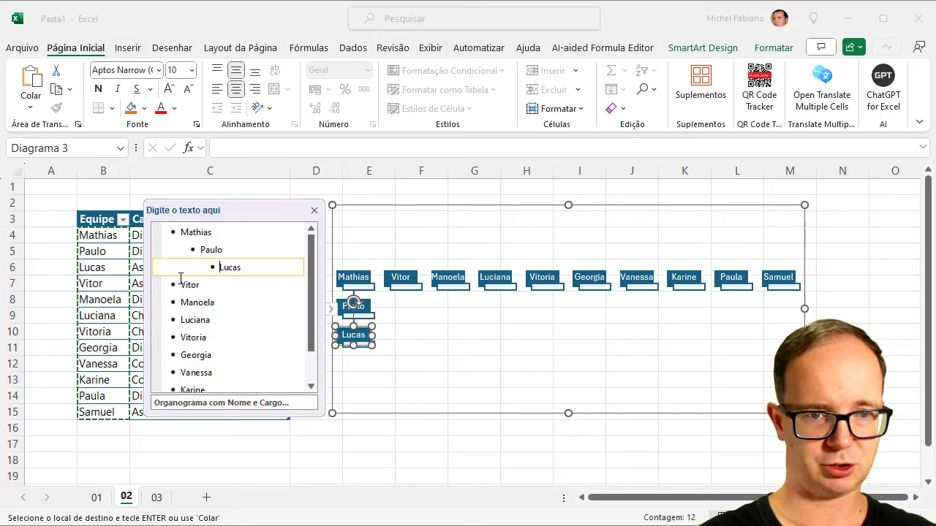
click(182, 285)
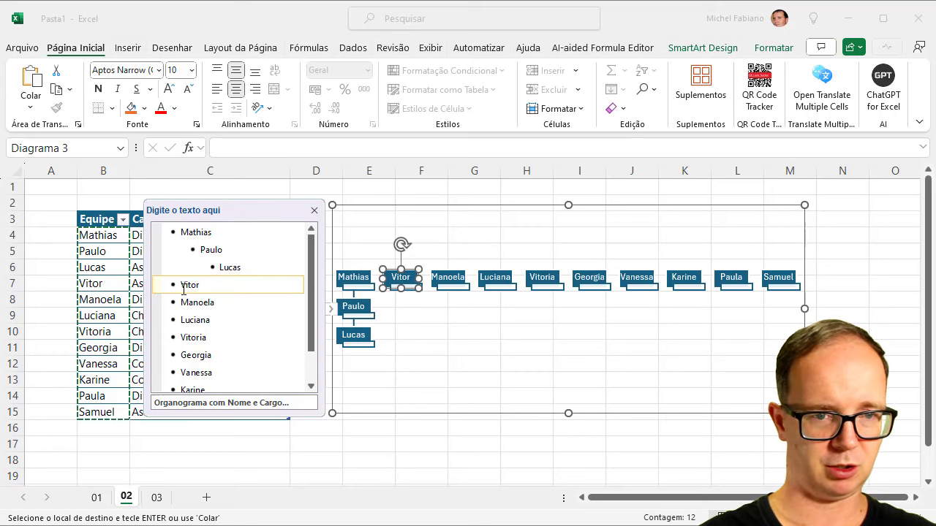
key(Tab)
key(Tab)
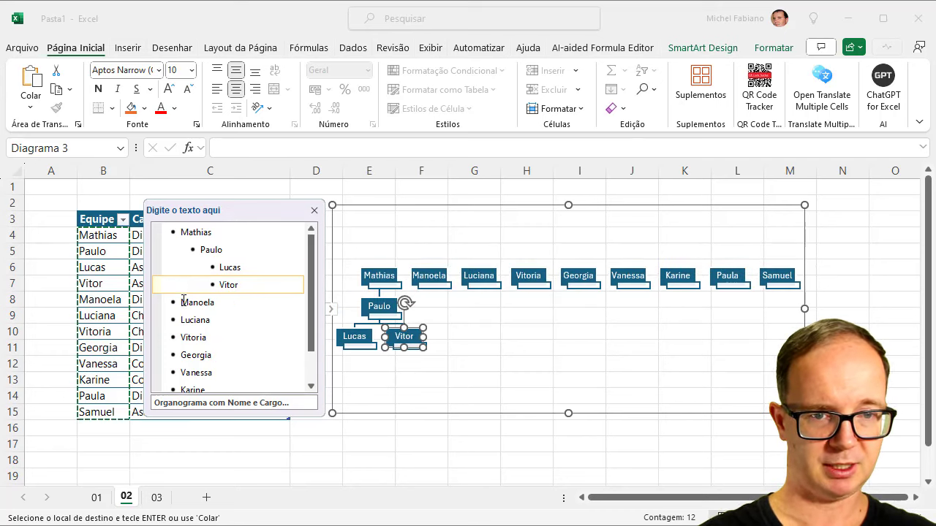
click(182, 302)
Make Manoela report to Mathias, with Luciana and Vitoria beneath her
key(Tab)
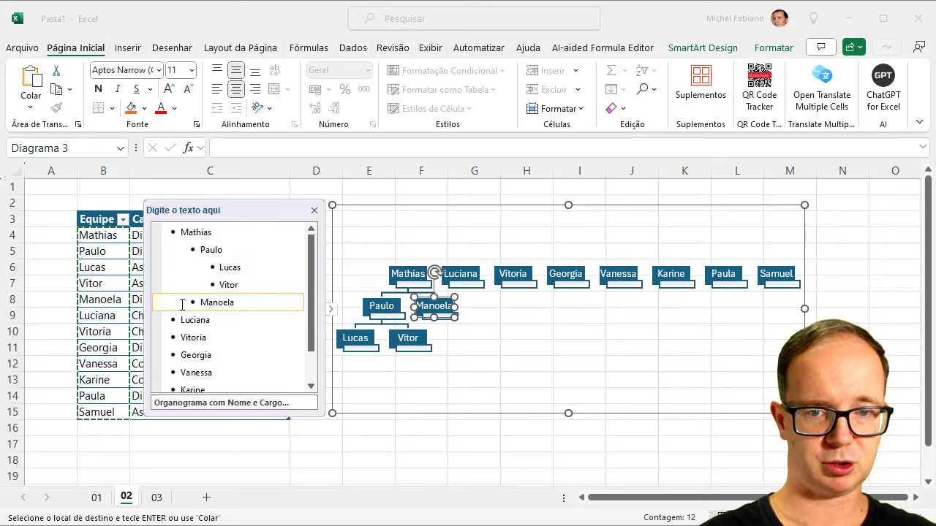
click(182, 320)
key(Tab)
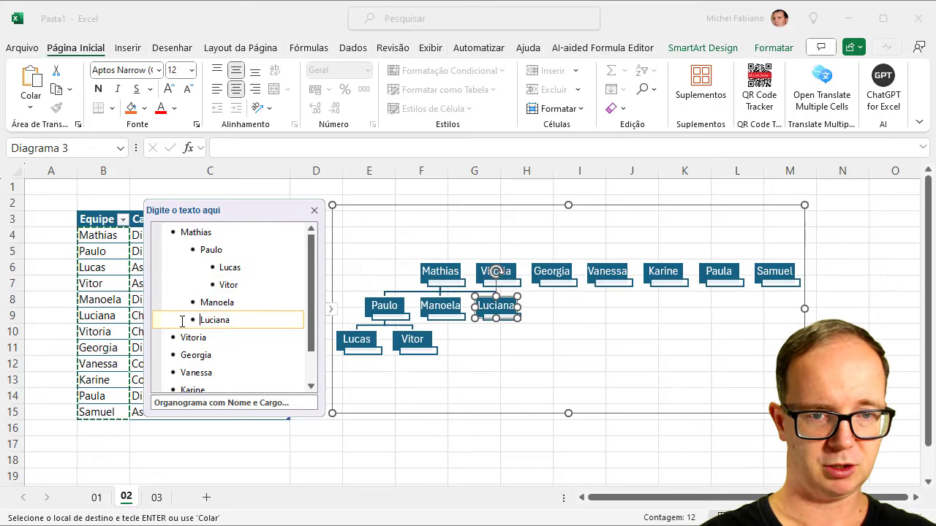
click(180, 337)
key(Tab)
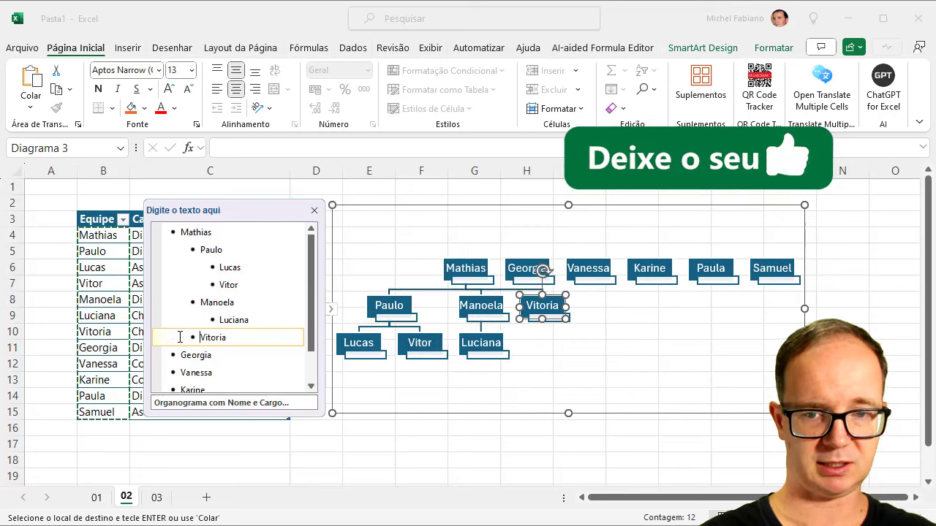
key(Tab)
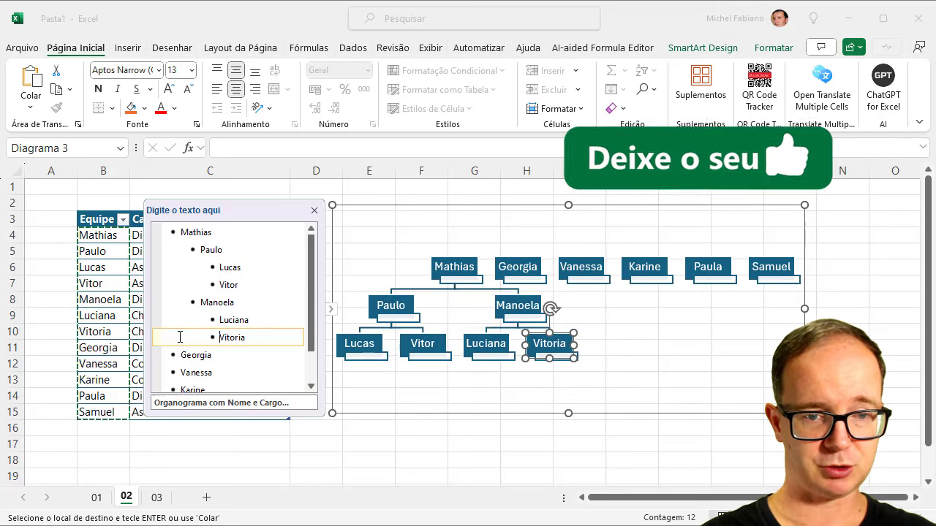
Make Georgia report to Mathias, with Vanessa and Karine beneath her
click(183, 375)
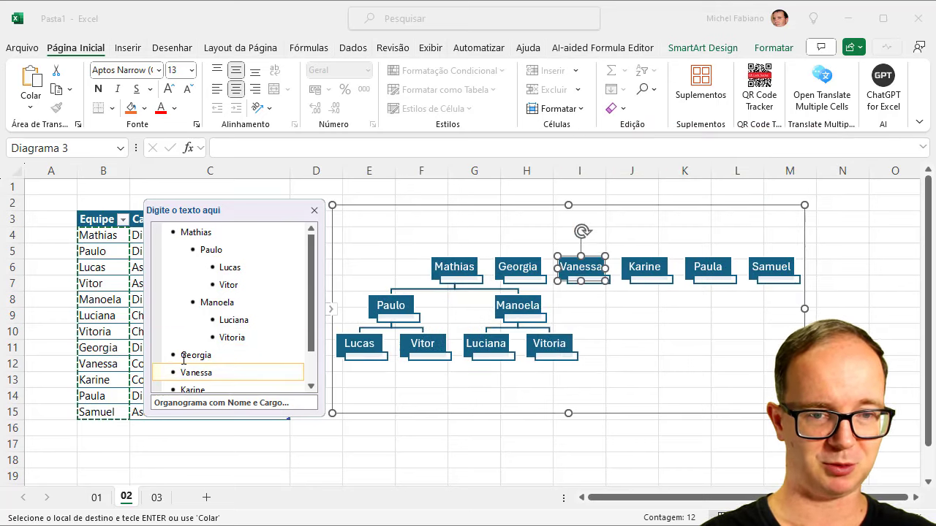
click(183, 356)
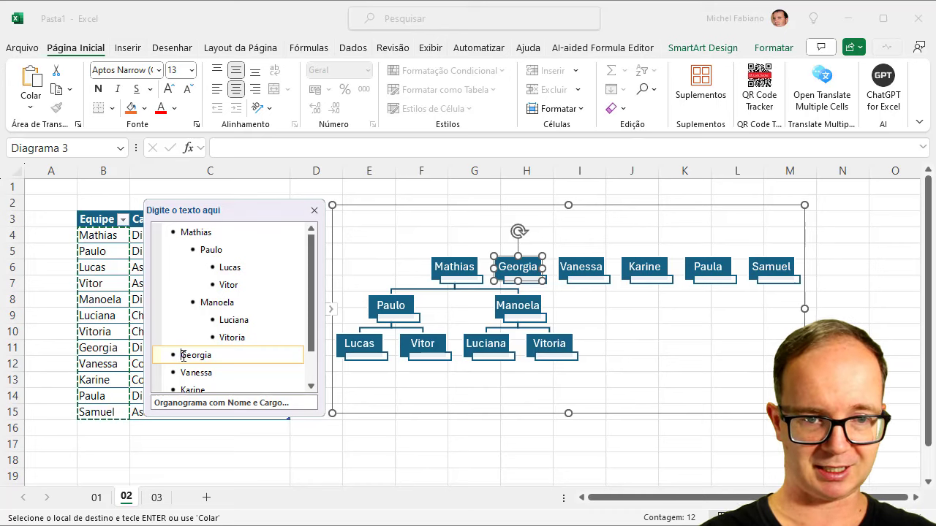
key(Tab)
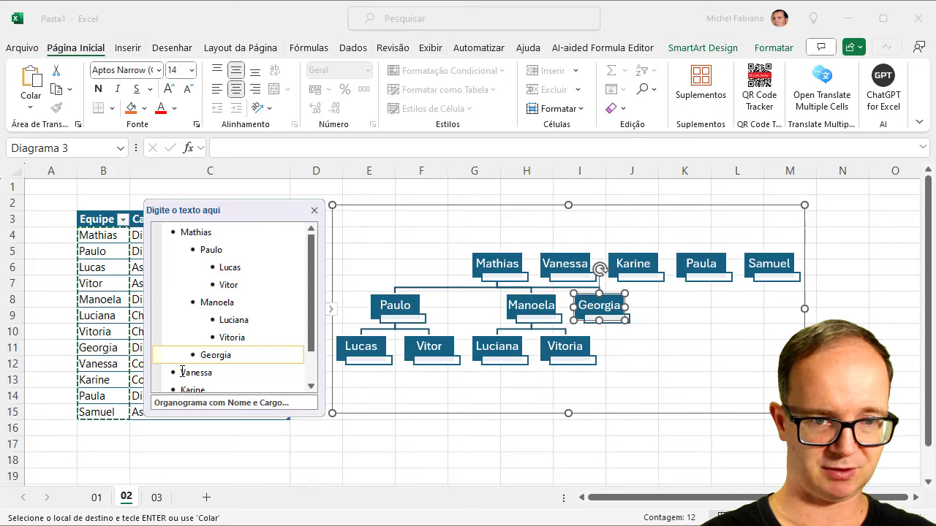
click(182, 372)
key(Tab)
key(Tab)
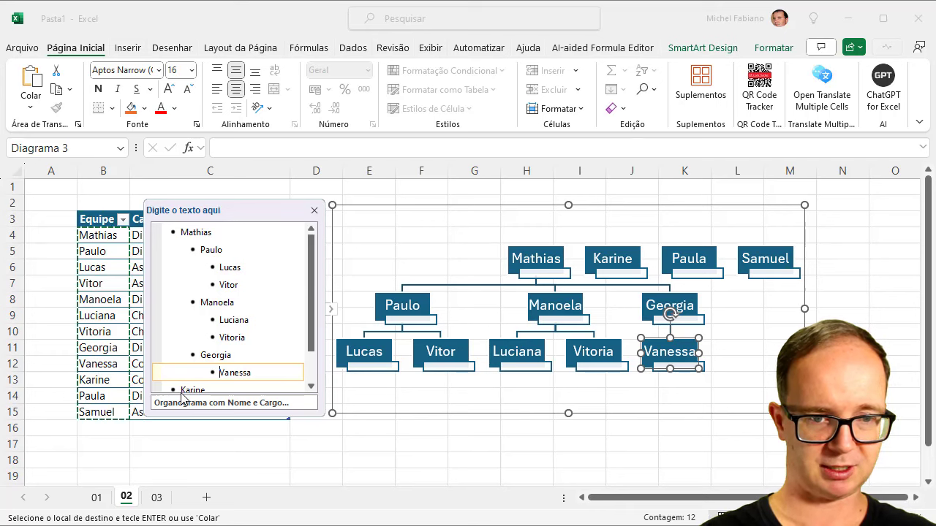
click(182, 390)
key(Tab)
key(Tab)
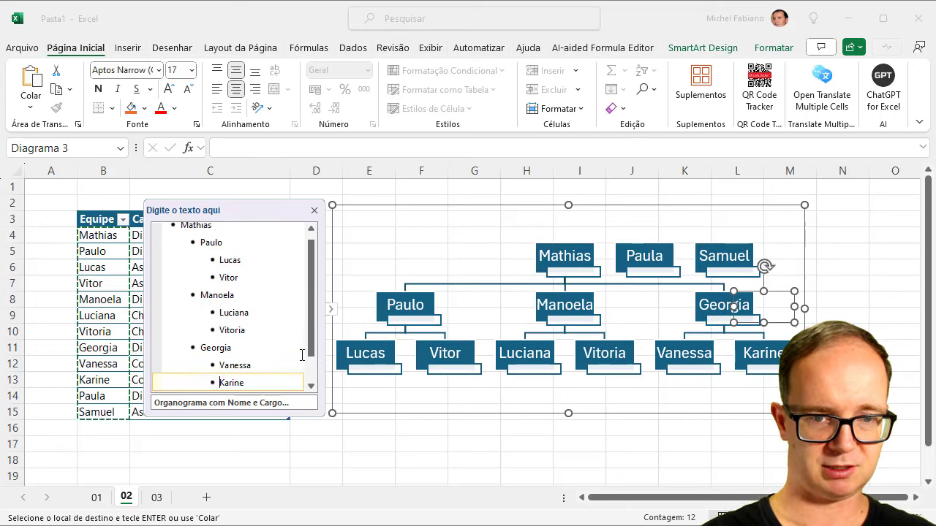
Place Paula under Mathias and Samuel under Paula, then widen the chart rightward
scroll(310, 357, down, 1)
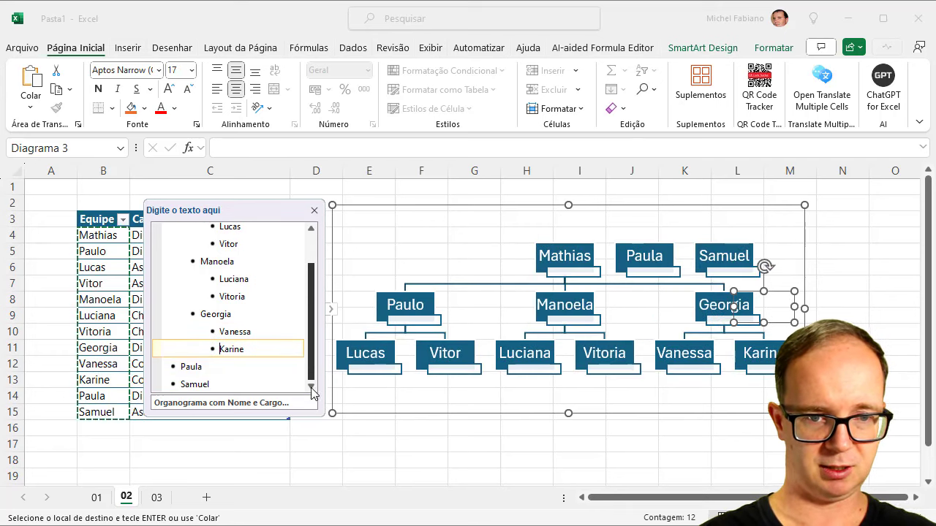
click(184, 369)
key(Tab)
click(182, 385)
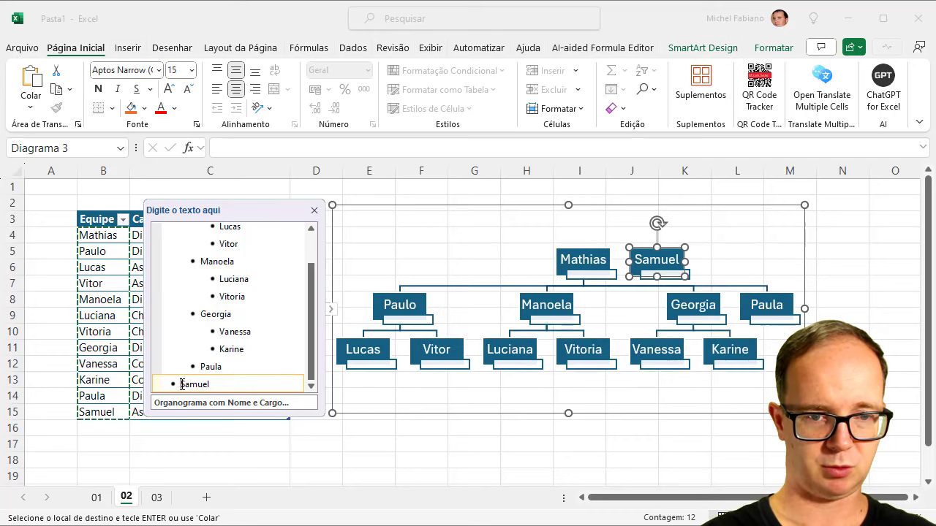
key(Tab)
key(Tab)
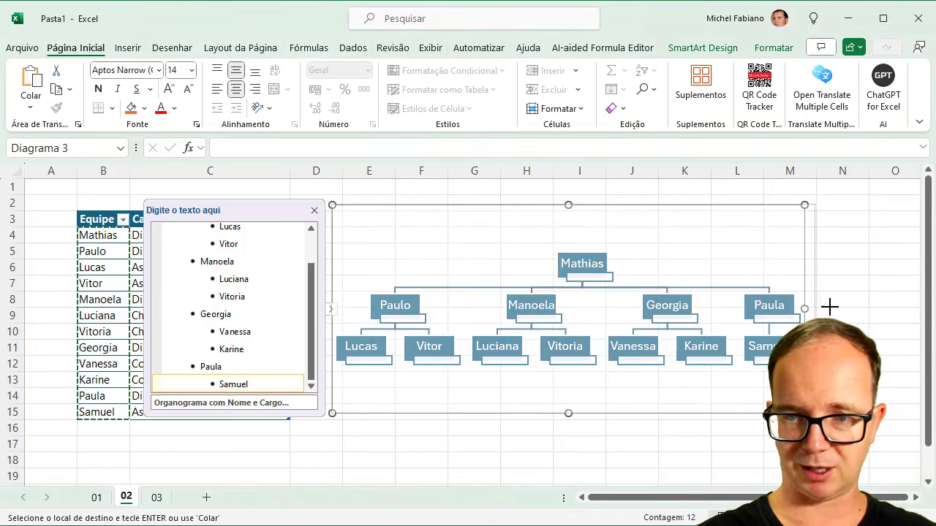
drag(805, 308, 845, 308)
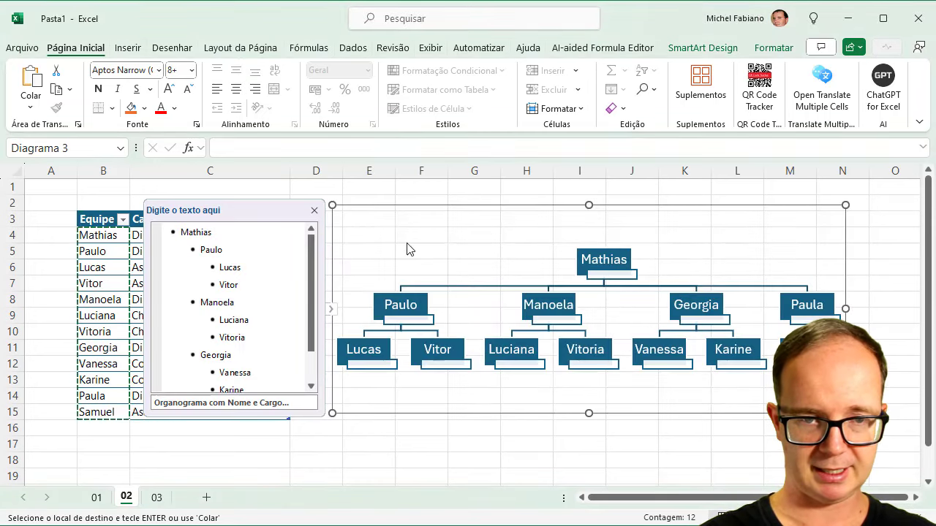
Enter the job titles under Mathias, Paulo, Manoela, Georgia and Paula
click(314, 210)
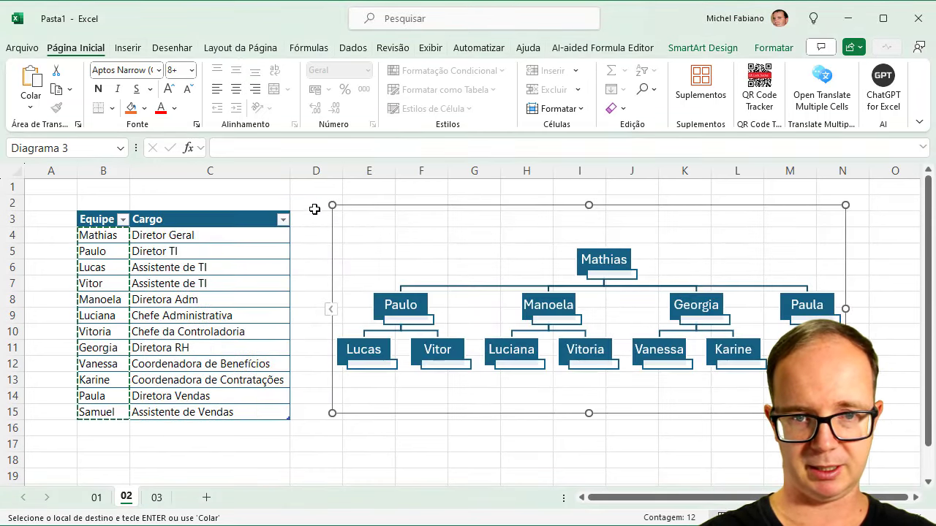
click(620, 277)
text(Diretor Geral)
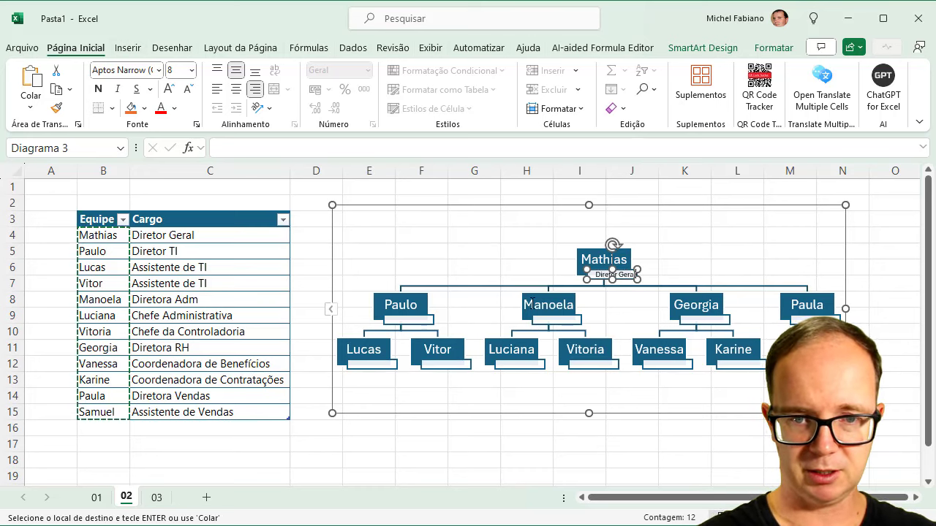
click(423, 319)
text(Diretor de TI)
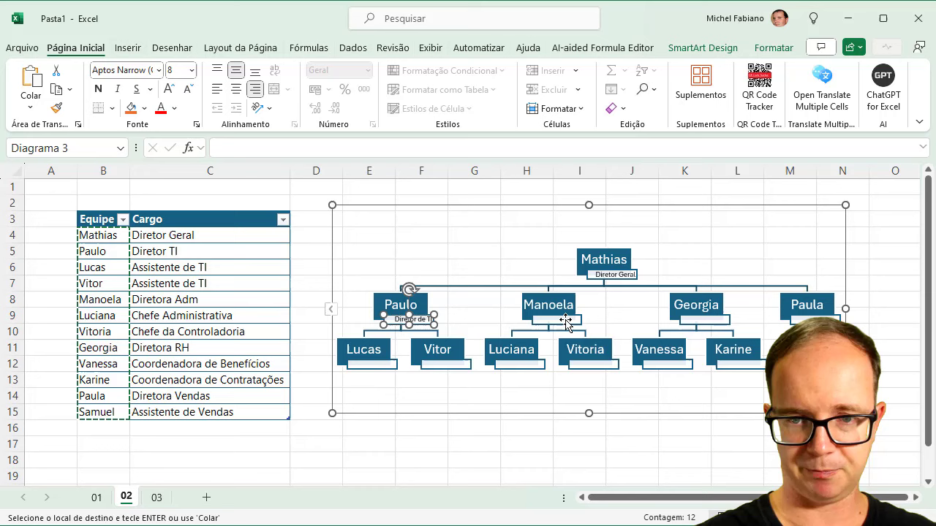
click(564, 320)
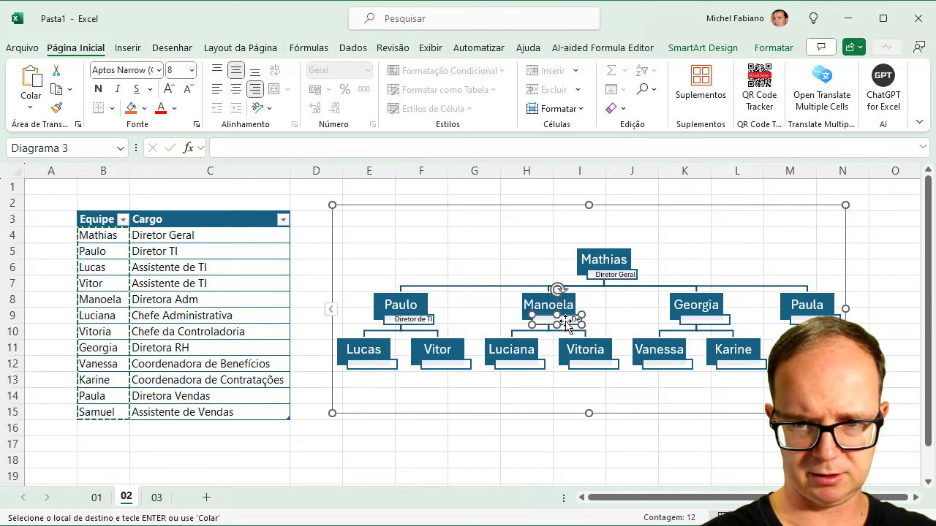
text(tora Adm)
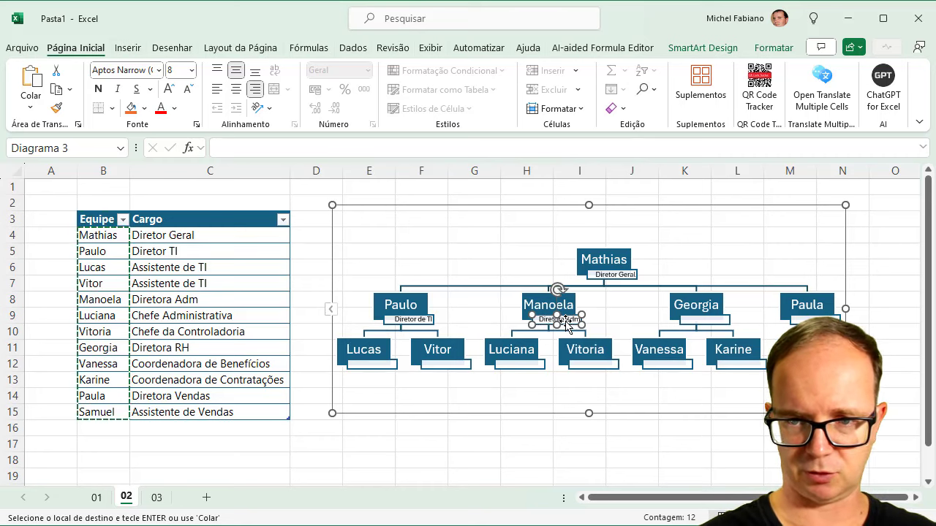
click(711, 322)
text(Diretora RH)
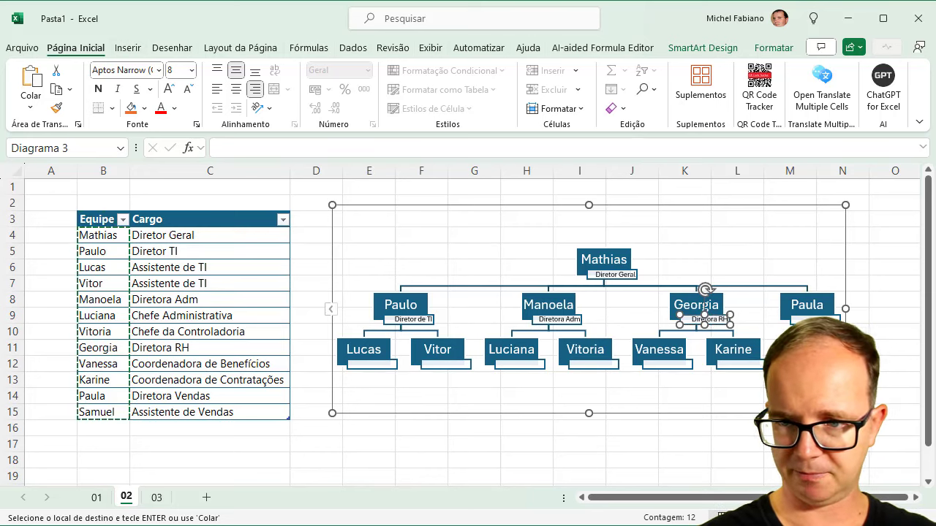
click(823, 319)
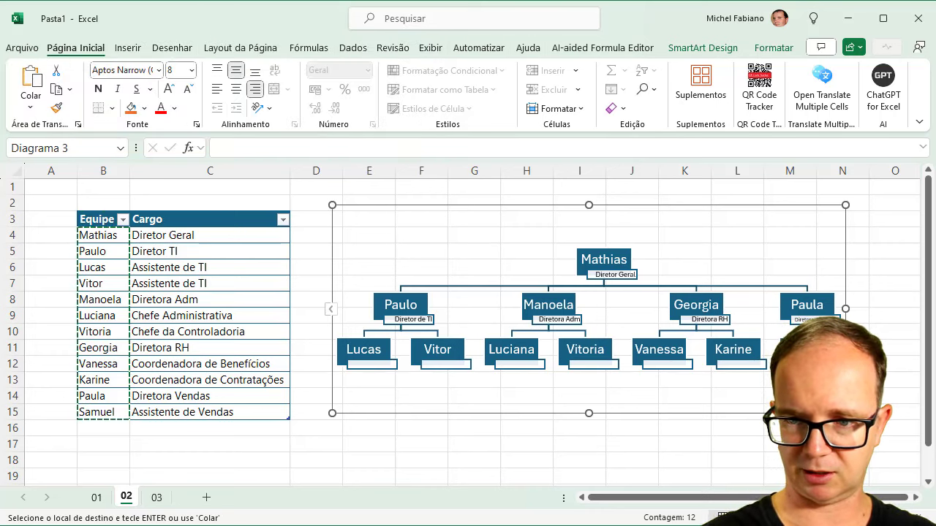
Enter job titles for Karine and Vanessa (Benefícios), and select Vitoria's title box
click(742, 364)
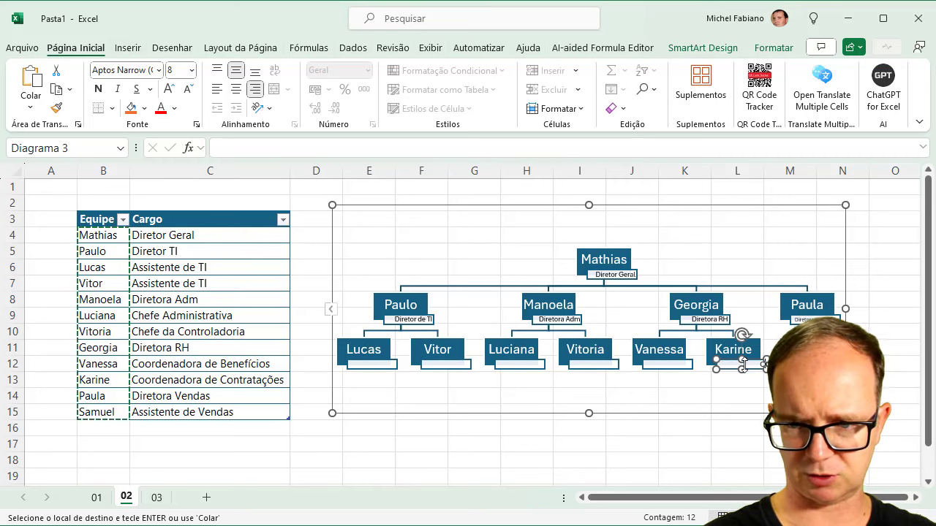
text(Contratações)
click(742, 365)
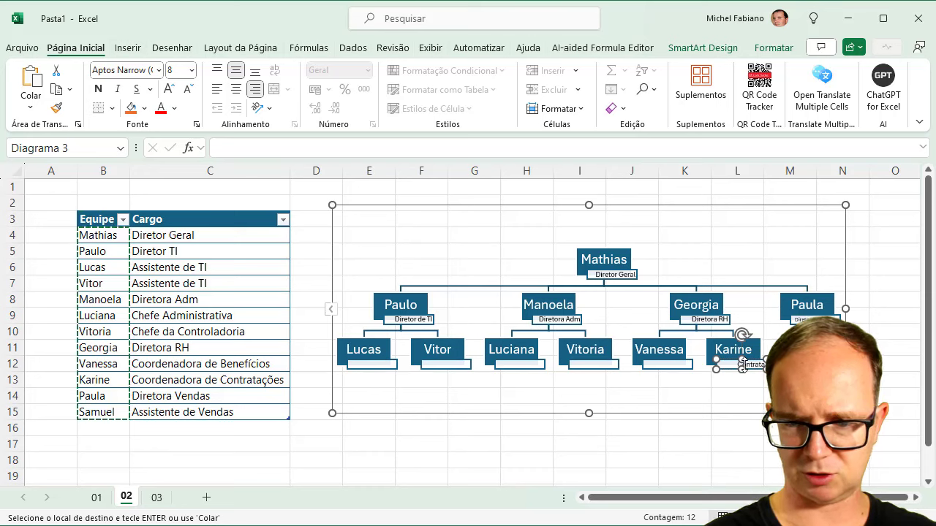
click(668, 365)
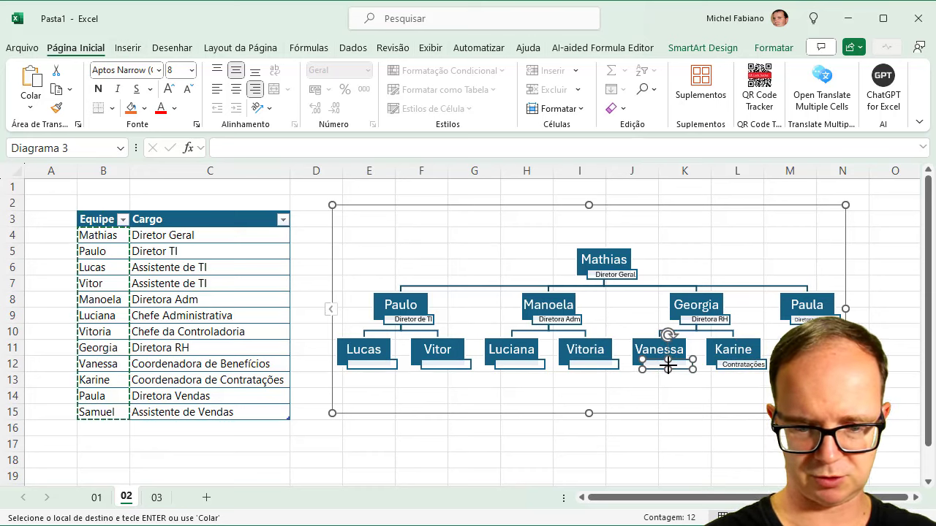
text(Benefícios)
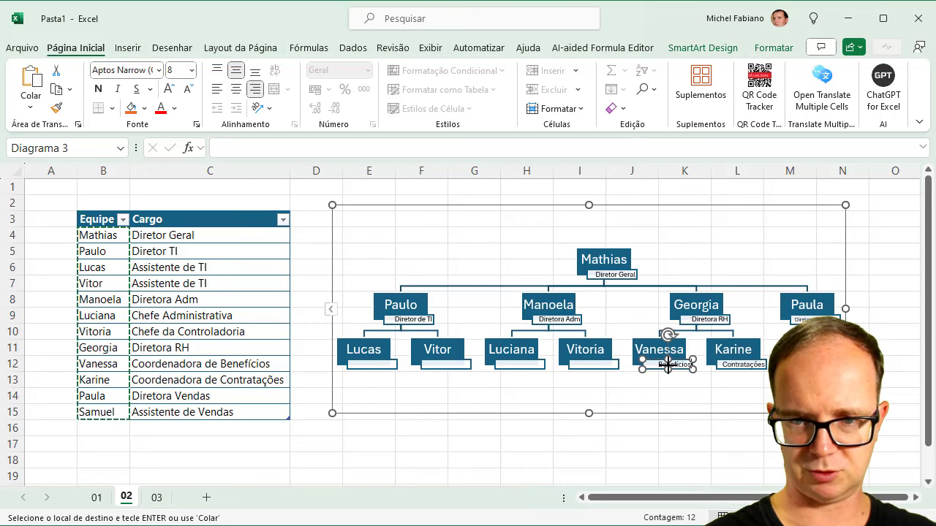
click(607, 366)
text(Controladoria)
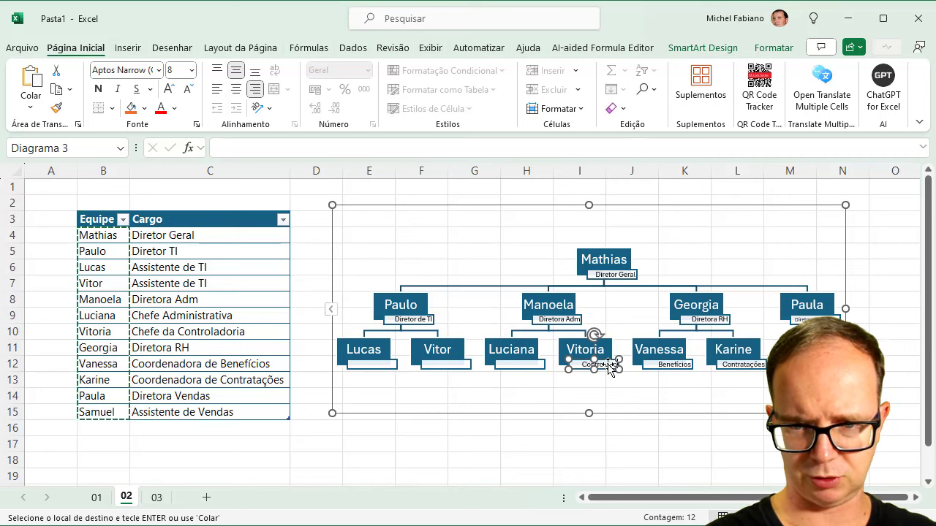
Label Luciana 'Chefe de Adm' and Vitor and Lucas 'Assistente', then deselect
click(513, 364)
text(Chefe)
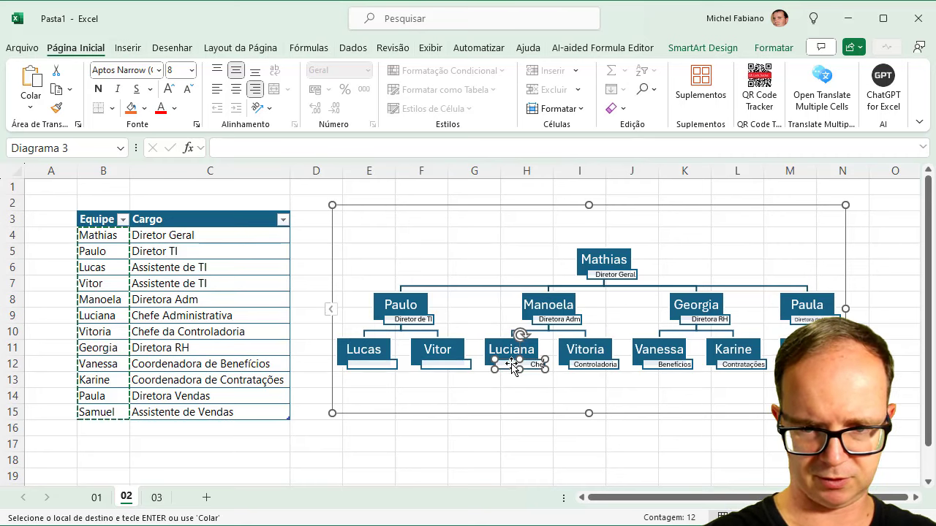
text( Adm)
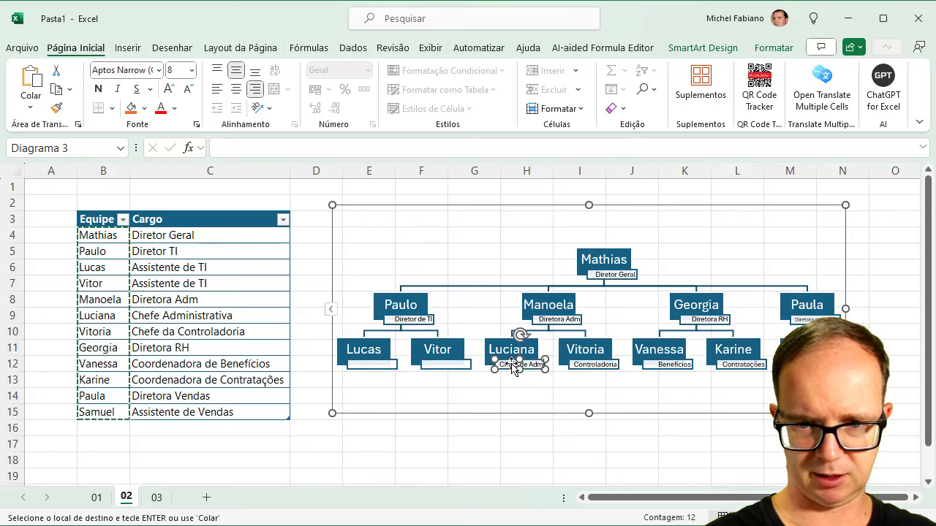
click(441, 366)
text(A)
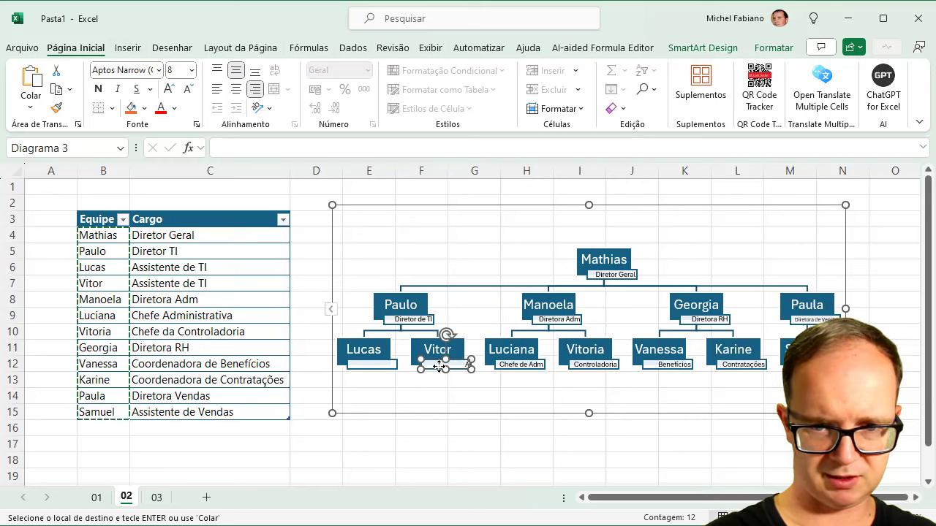
text(ssistente)
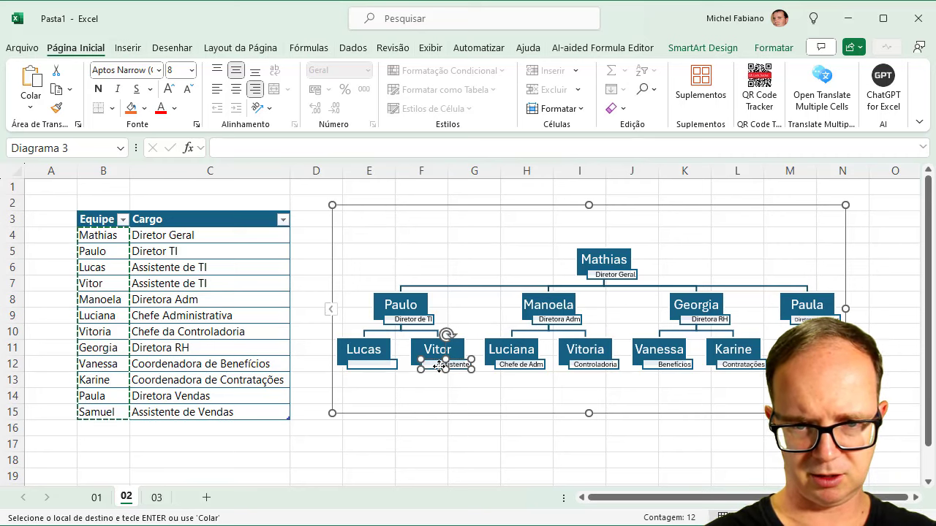
click(378, 364)
text(Assistente)
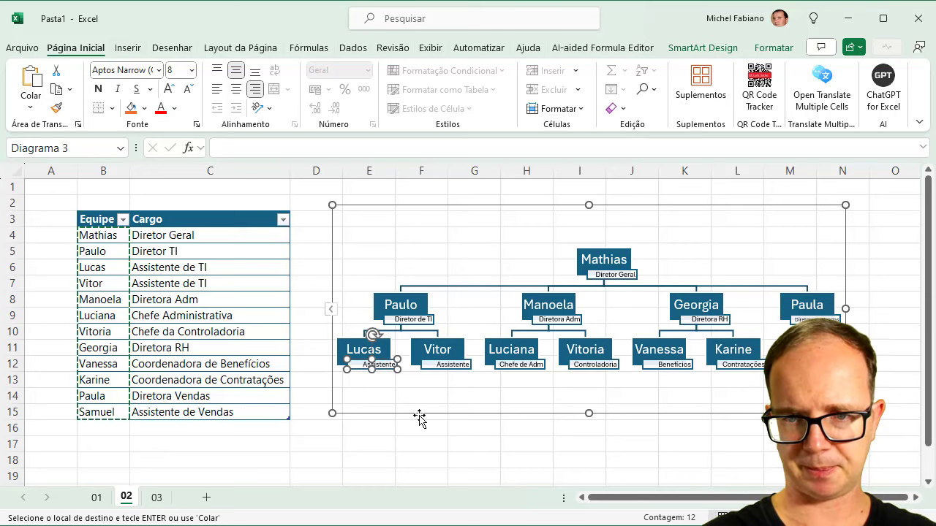
click(424, 437)
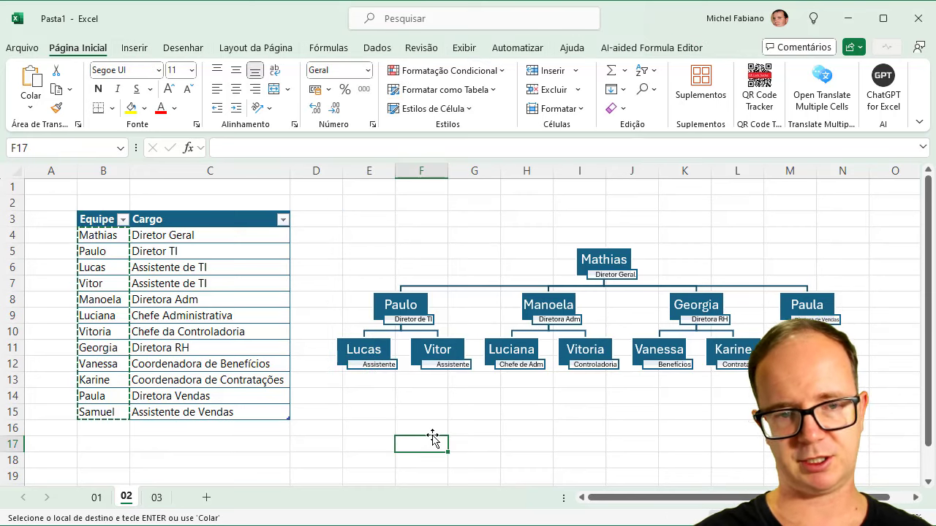
Try the Colorido scheme, then recolour the org chart with light blue Ênfase 4
click(593, 252)
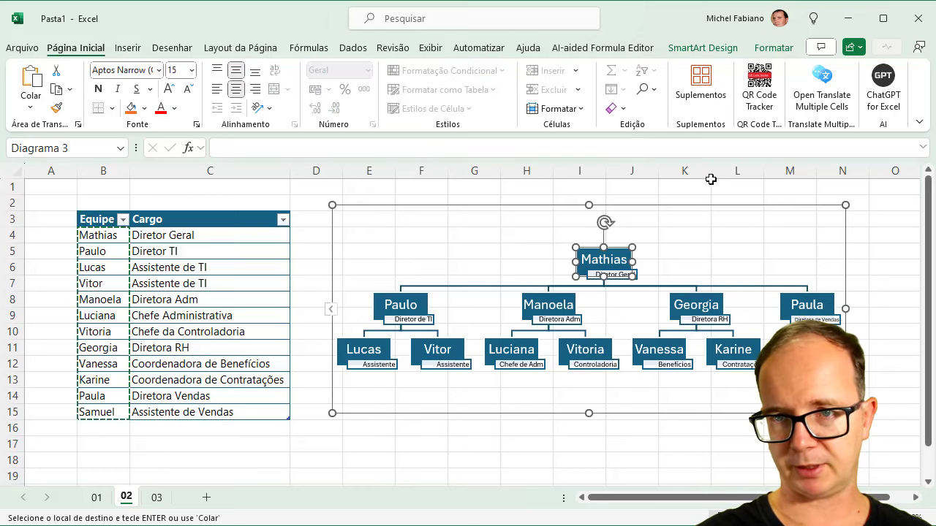
click(726, 50)
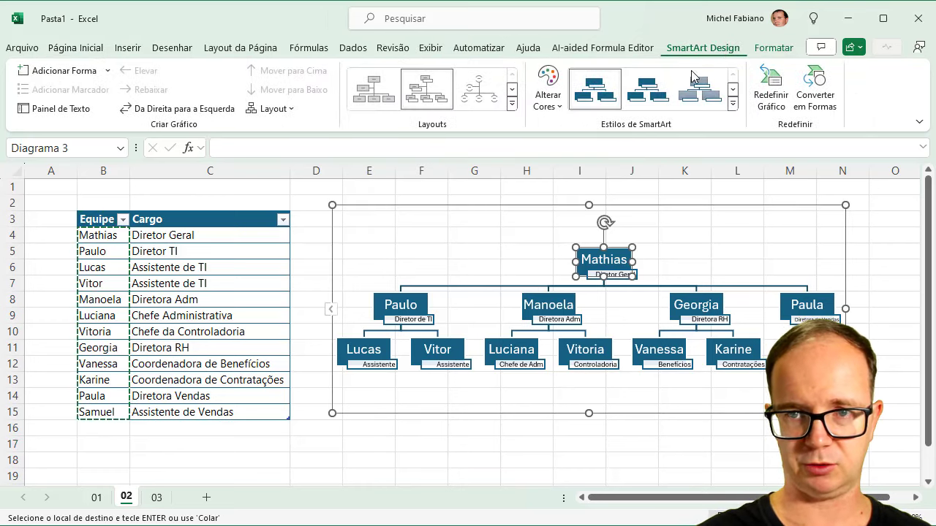
click(732, 104)
key(Escape)
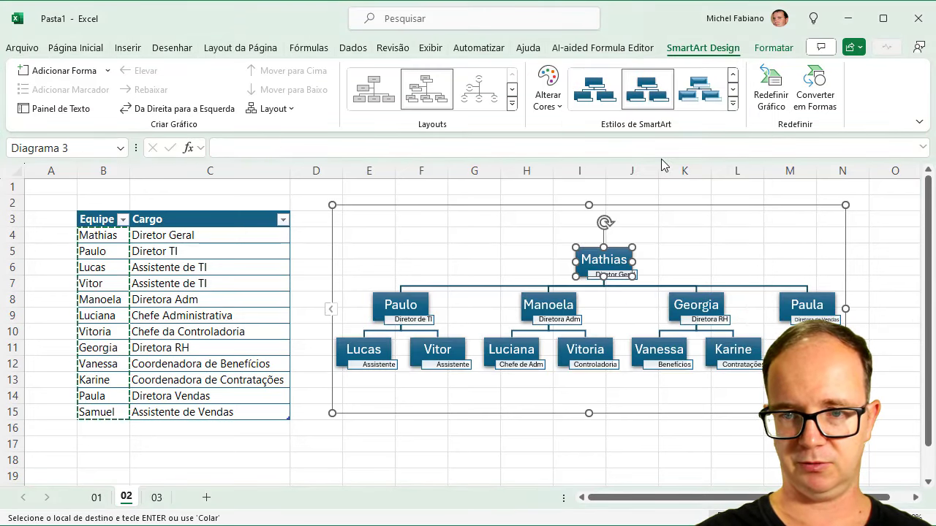
click(548, 107)
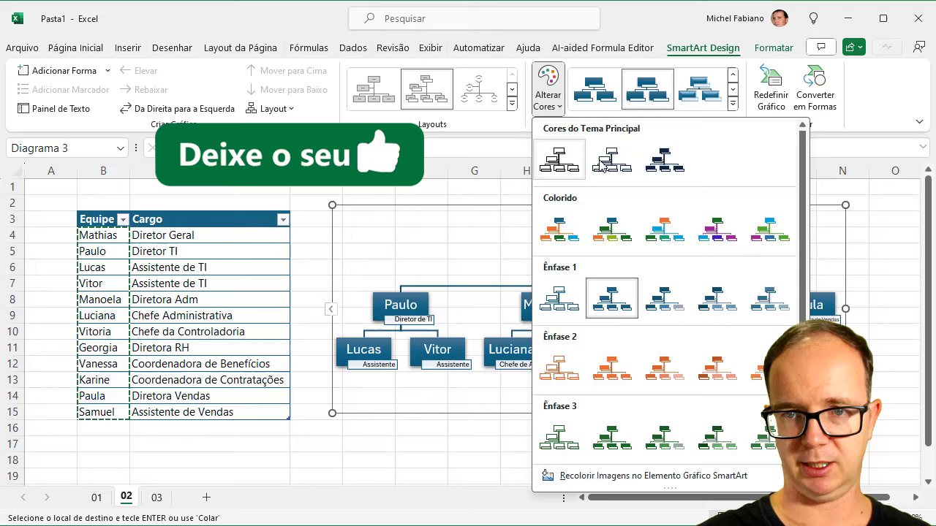
click(670, 242)
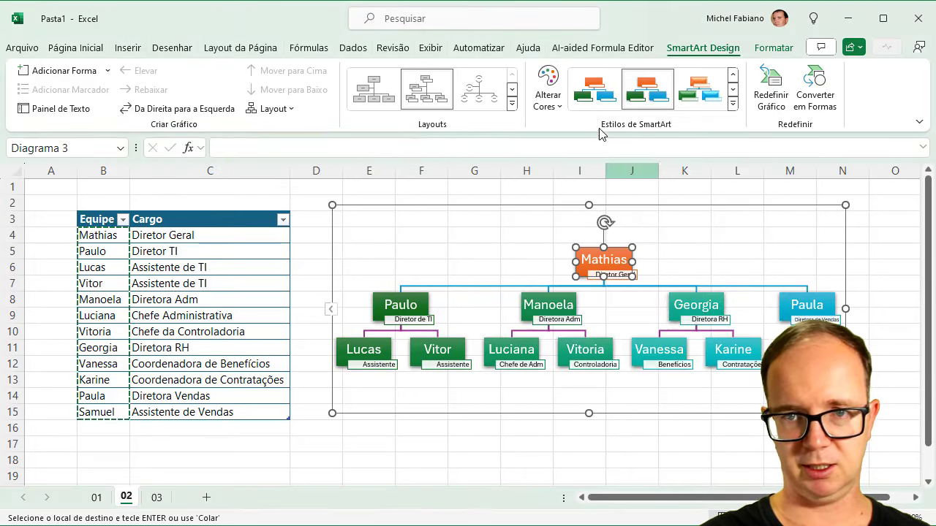
click(541, 107)
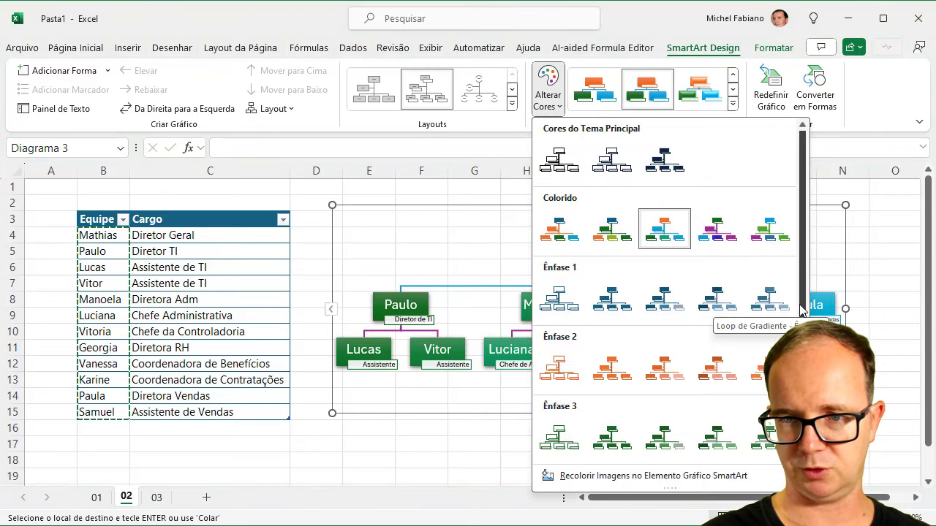
scroll(779, 330, down, 3)
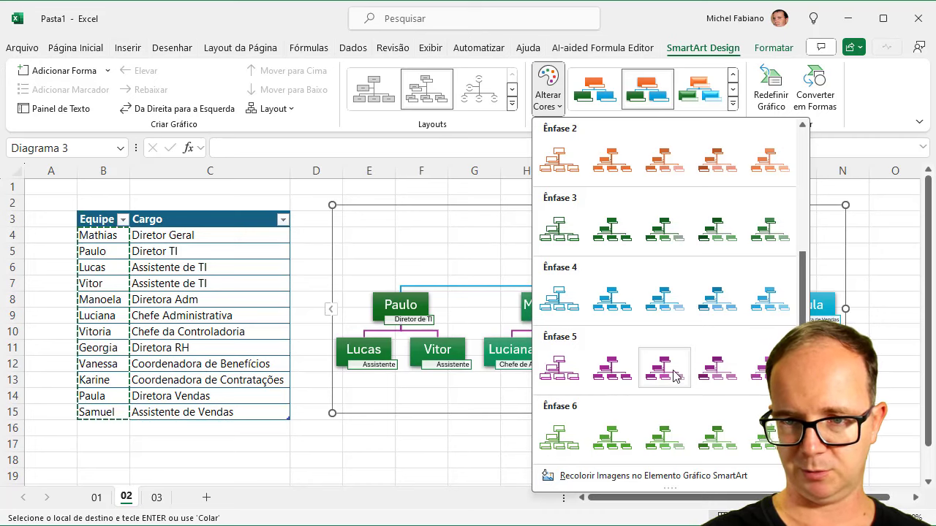
click(674, 312)
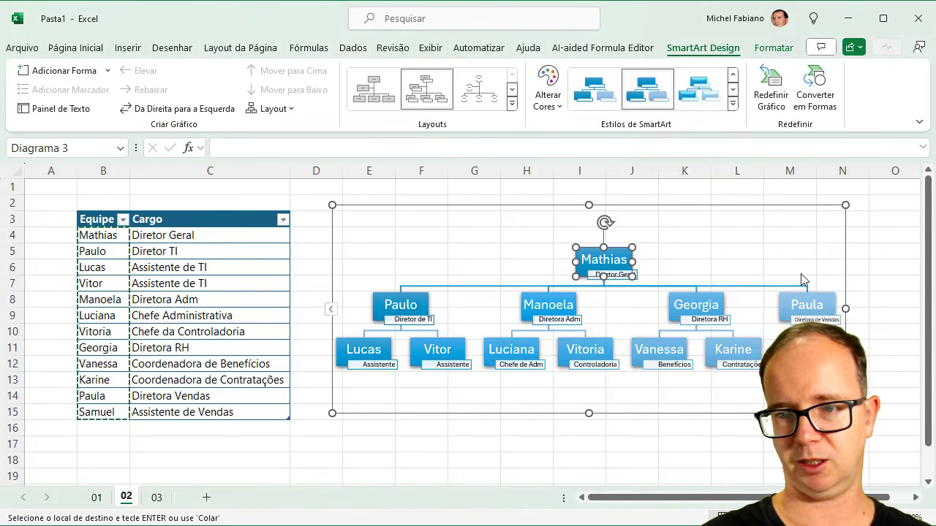
click(858, 254)
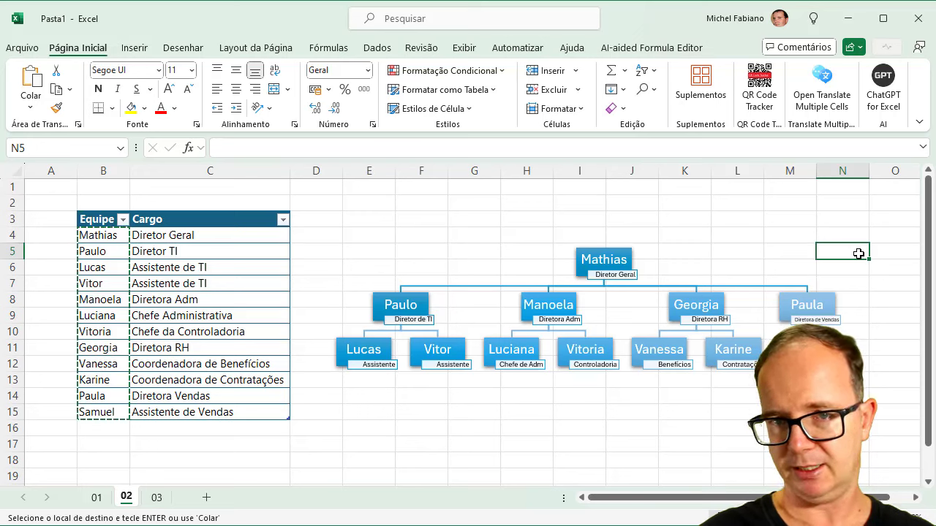
On sheet 03, insert a Hierarquia de Imagens em Círculos SmartArt for the names in B4:B8
click(156, 497)
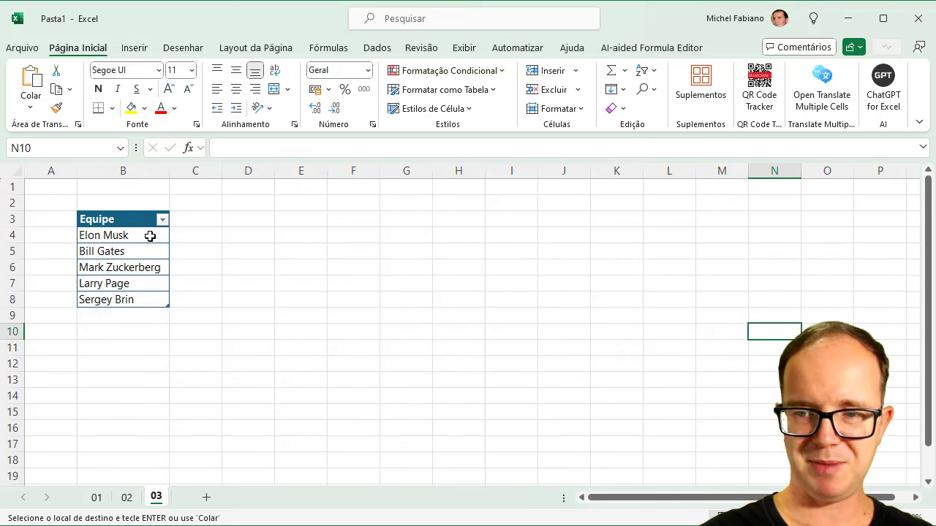
drag(150, 236, 139, 303)
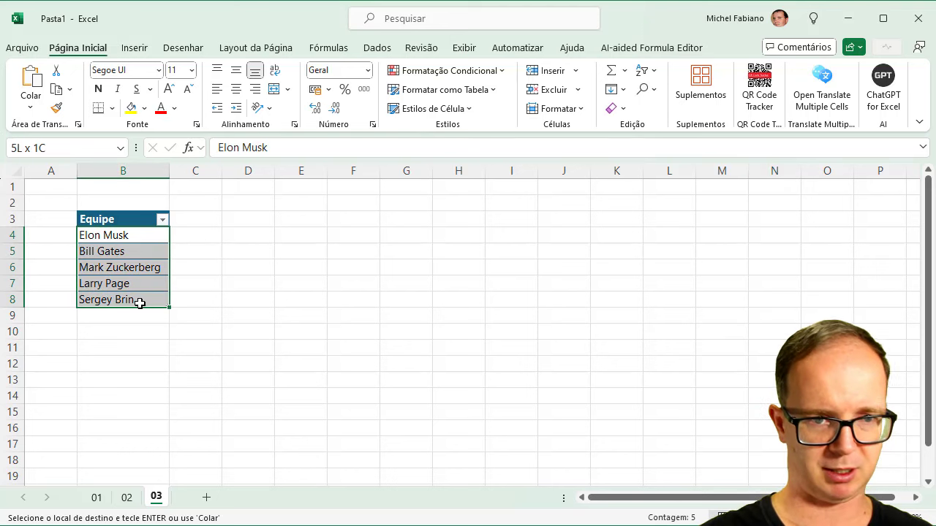
click(144, 49)
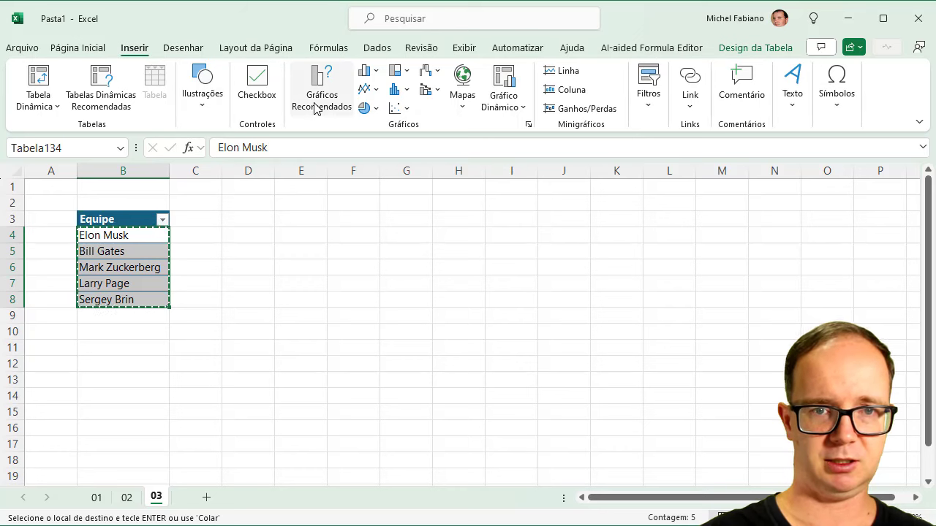
click(201, 95)
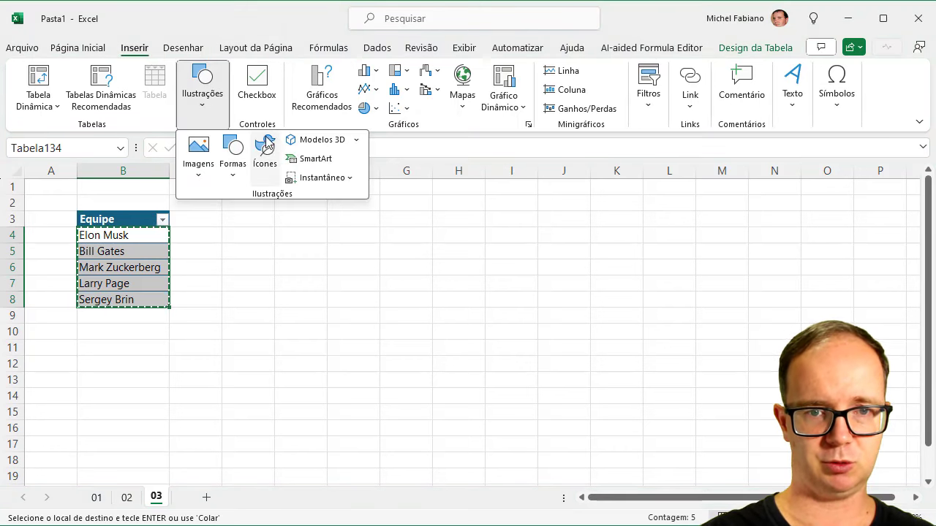
click(311, 158)
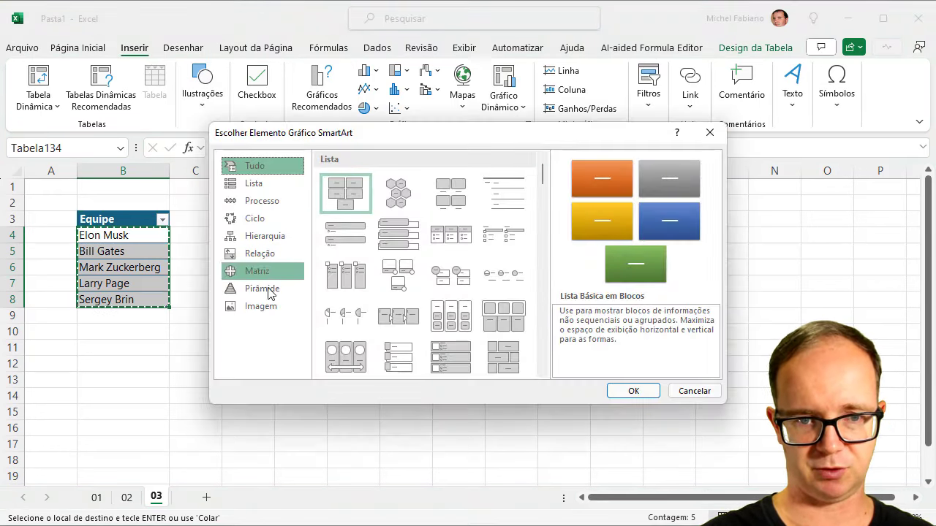
click(264, 307)
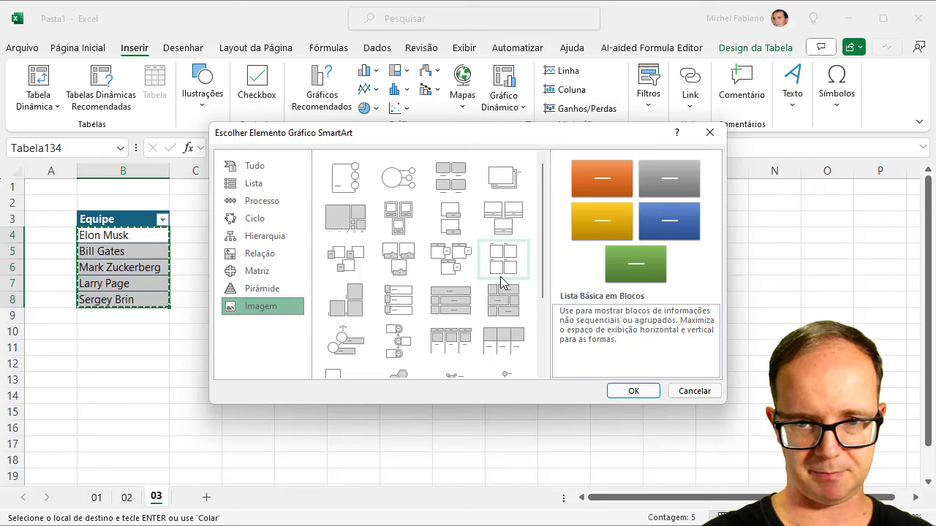
drag(543, 266, 542, 366)
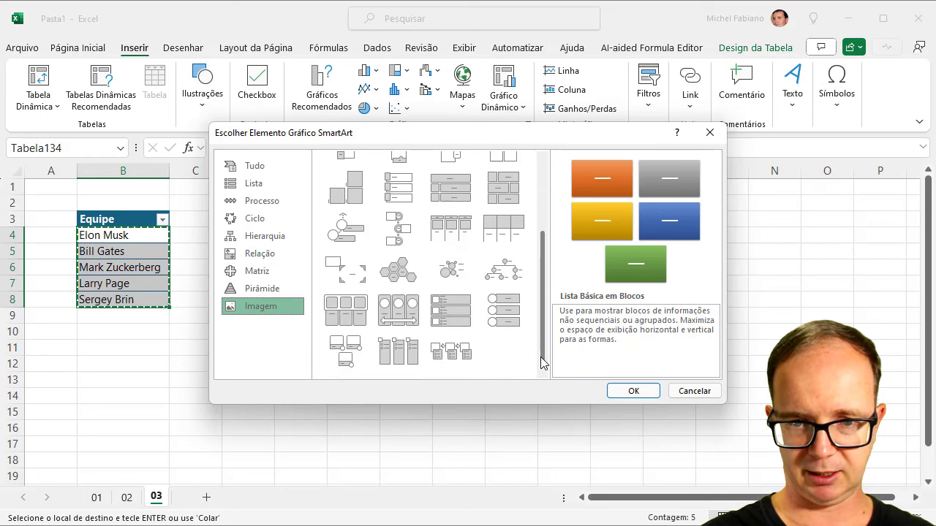
click(513, 278)
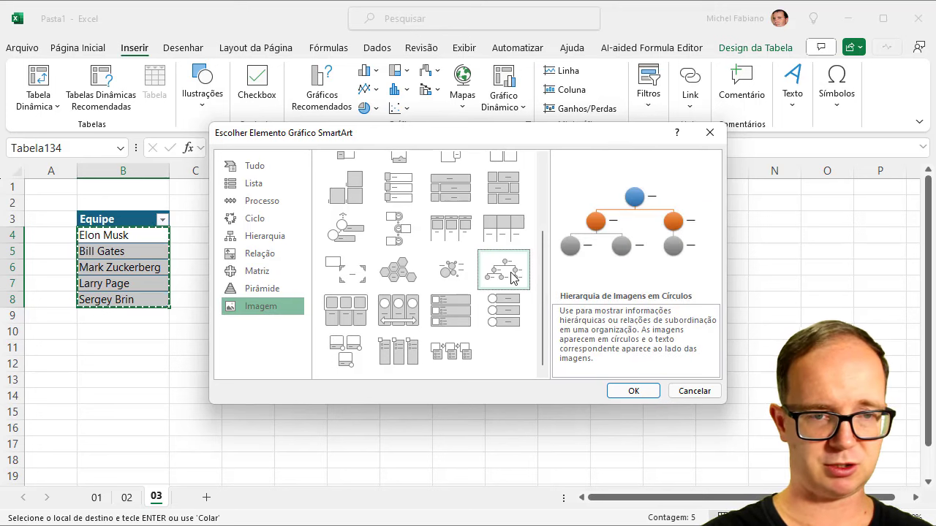
click(270, 238)
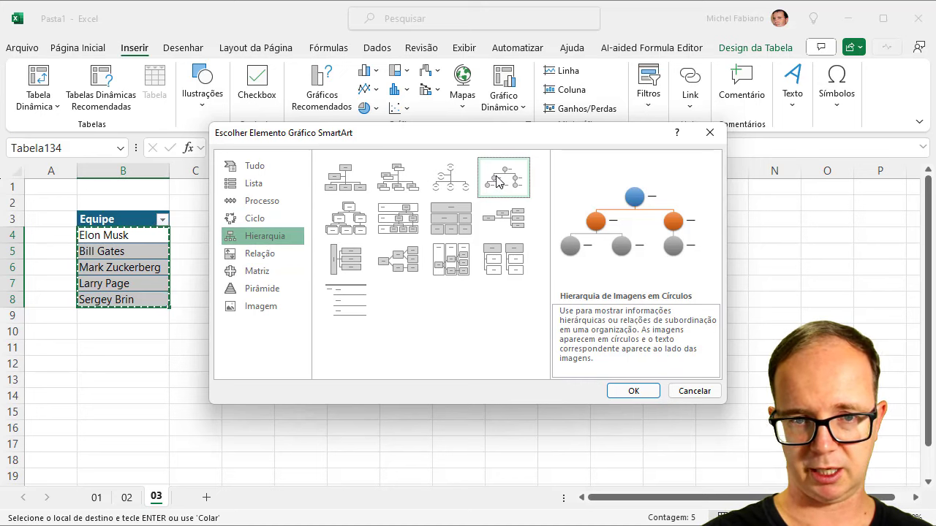
click(626, 391)
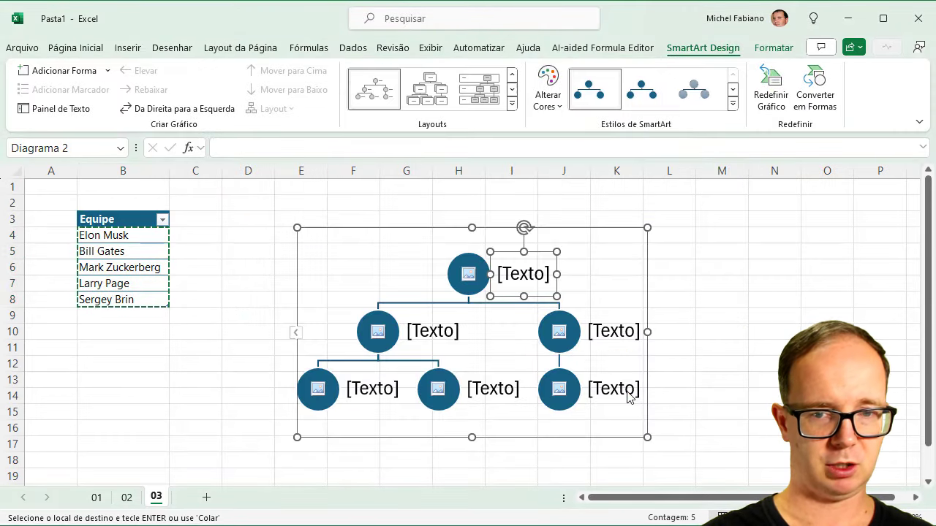
Paste the five team names into the SmartArt Text Pane and delete the empty placeholder entries
click(296, 333)
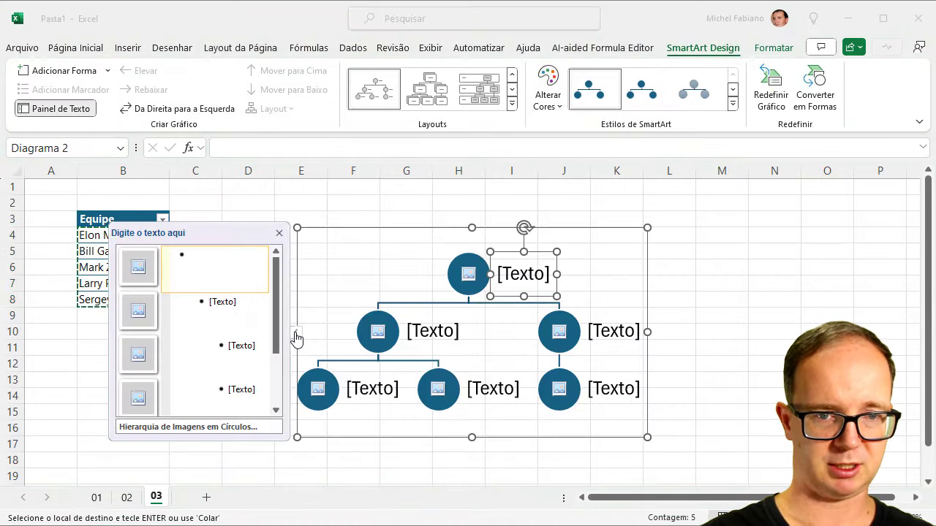
key(ctrl+v)
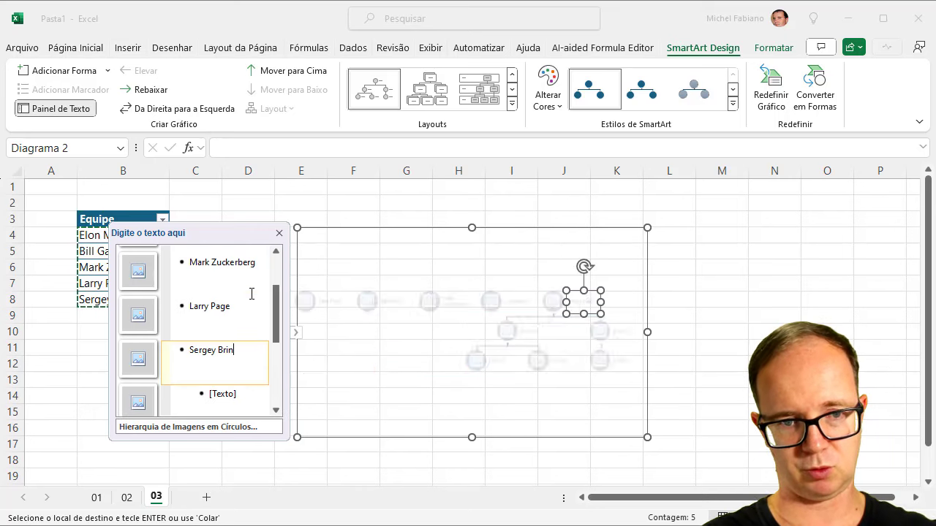
key(Delete)
key(Delete)
key(Delete)
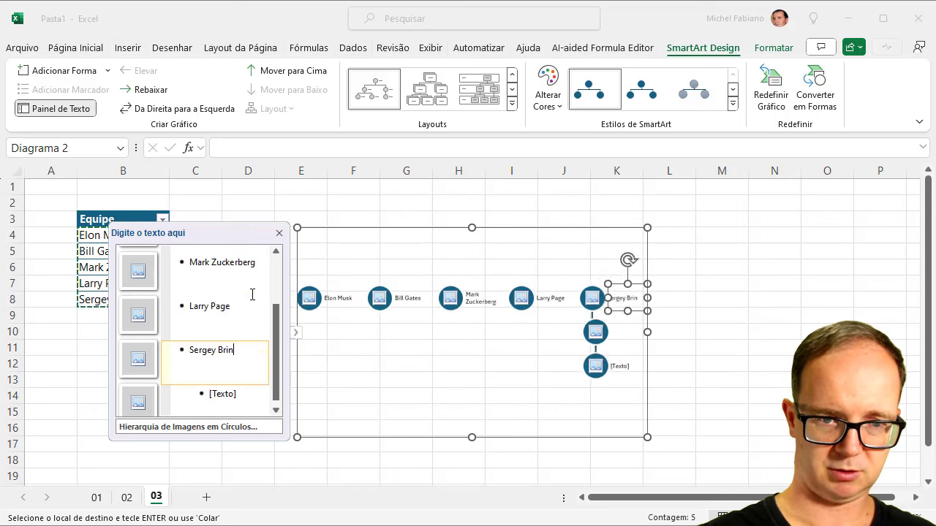
key(Delete)
key(Delete)
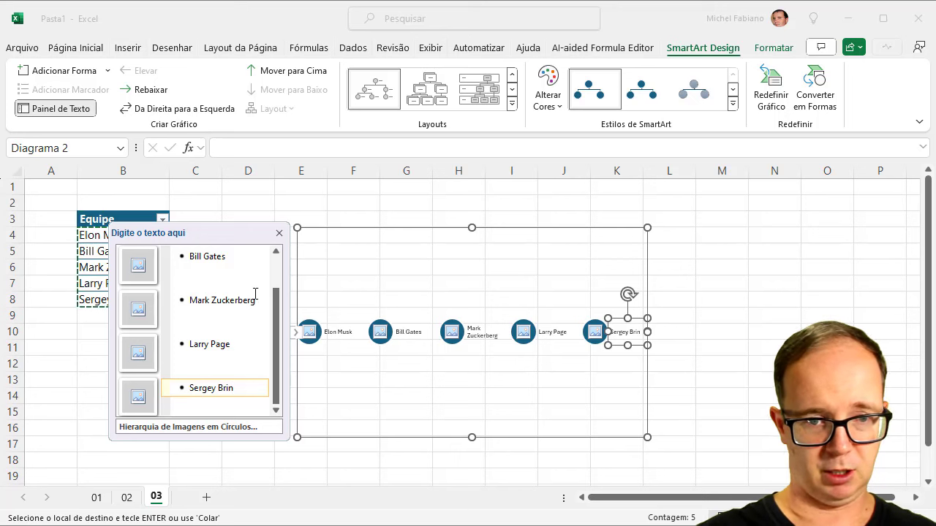
scroll(261, 282, up, 2)
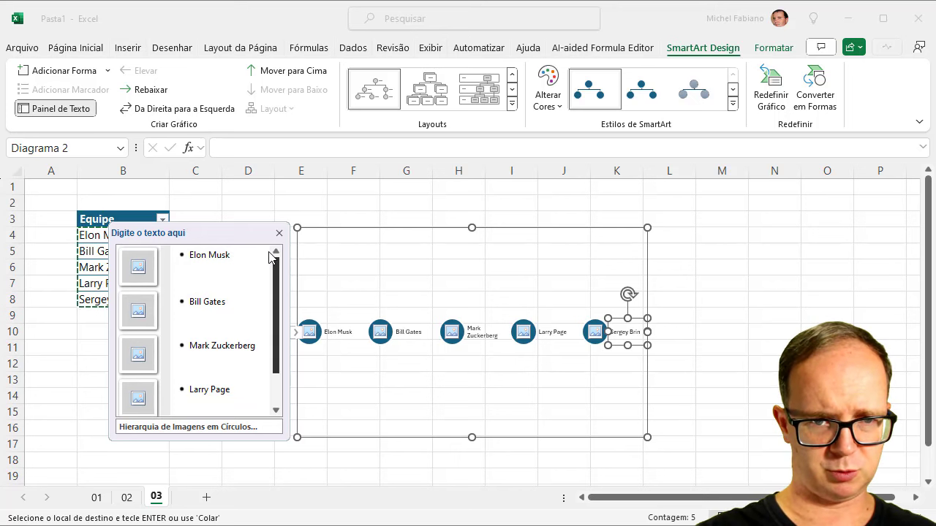
Demote Bill Gates, Mark Zuckerberg and Larry Page under Elon Musk, and Sergey Brin under Larry Page
click(192, 300)
key(Tab)
click(189, 347)
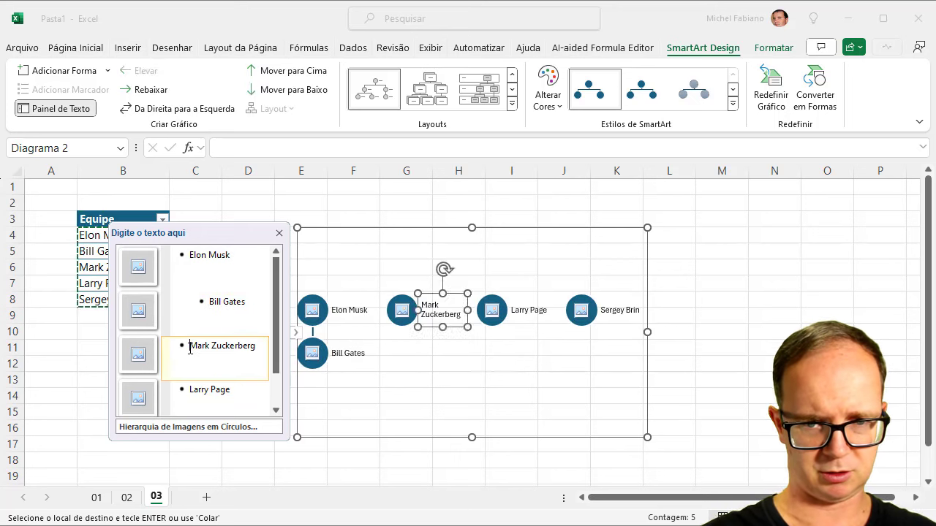
key(Tab)
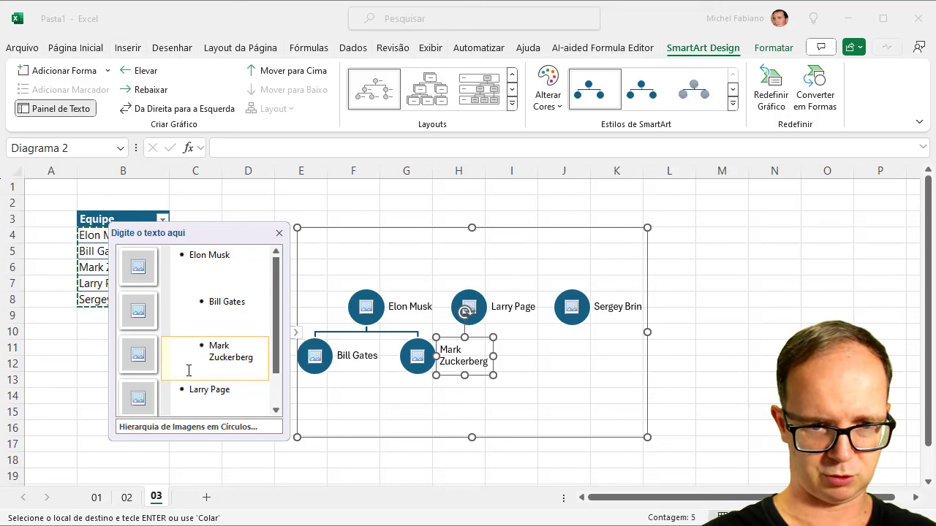
click(190, 387)
key(Tab)
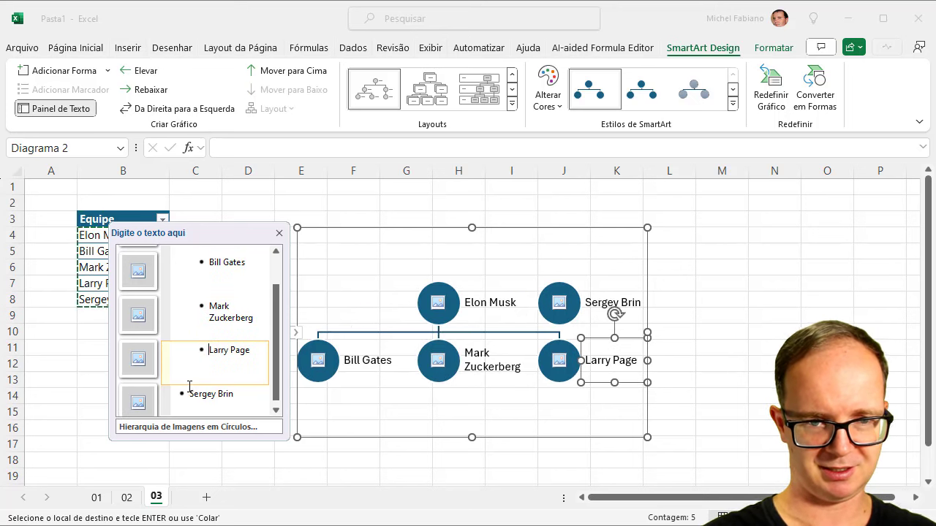
click(189, 395)
key(Tab)
key(Tab)
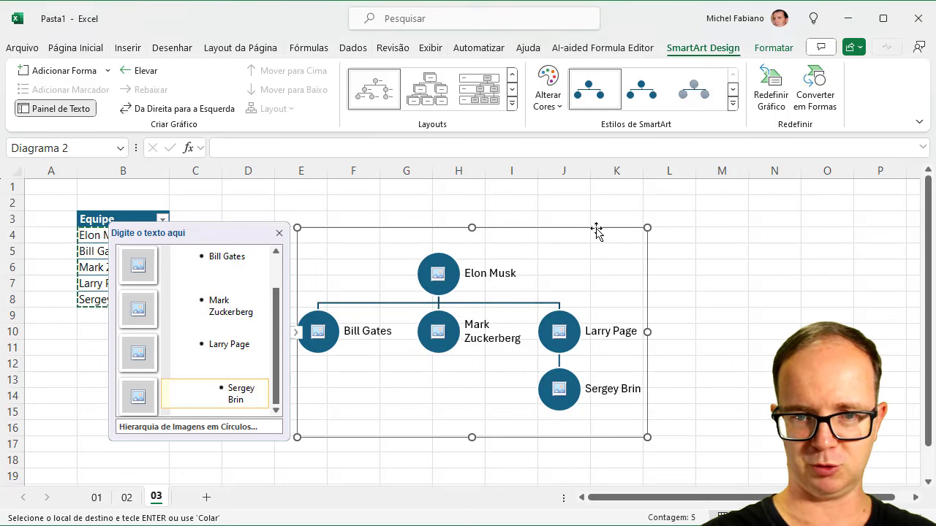
drag(597, 228, 633, 218)
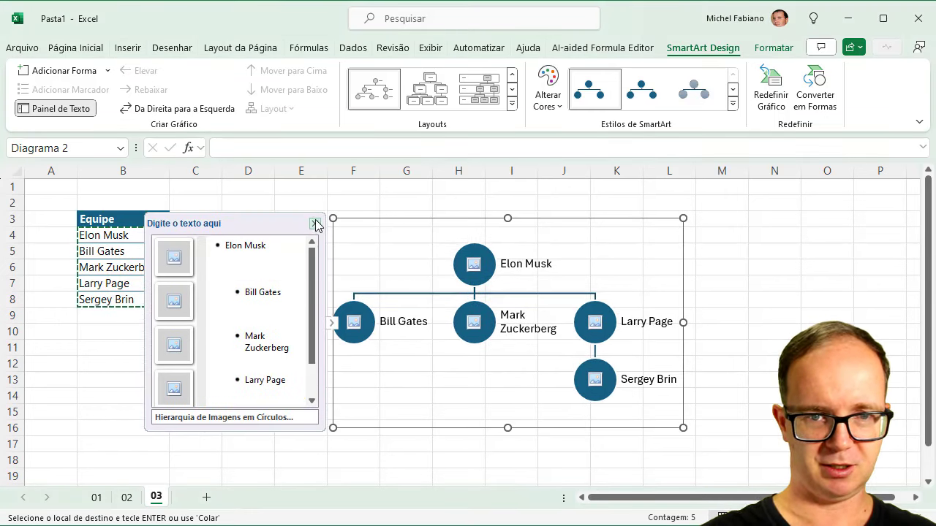
click(315, 223)
Search Imagens Online for 'elon mus' and insert the photo of Elon in a suit into the top circle
click(478, 270)
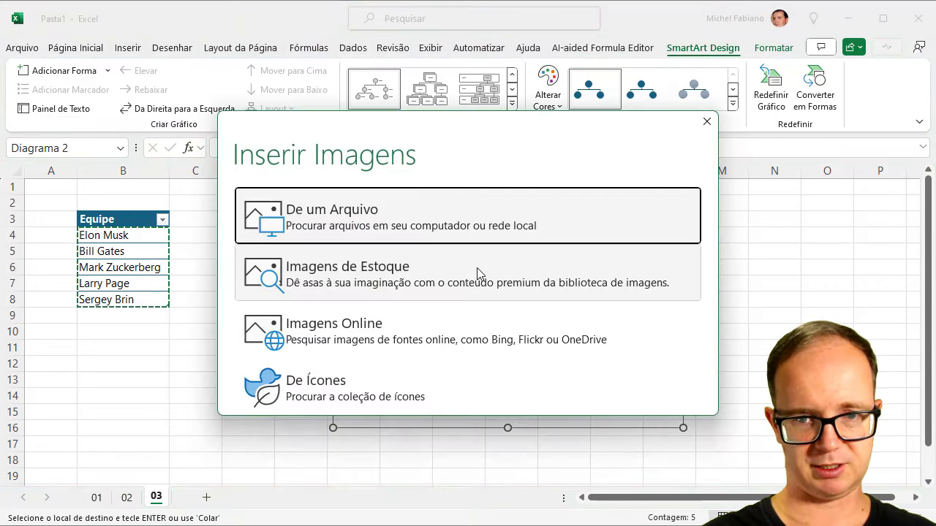
click(706, 126)
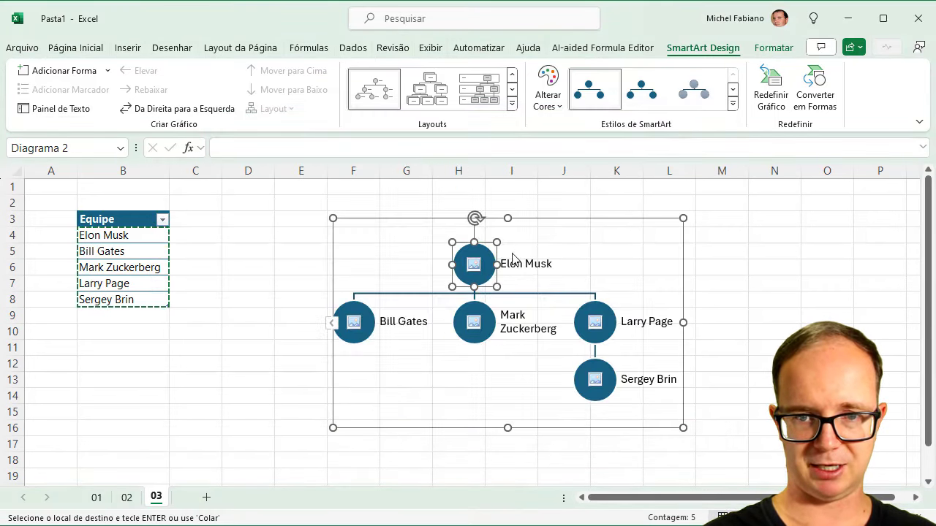
click(468, 267)
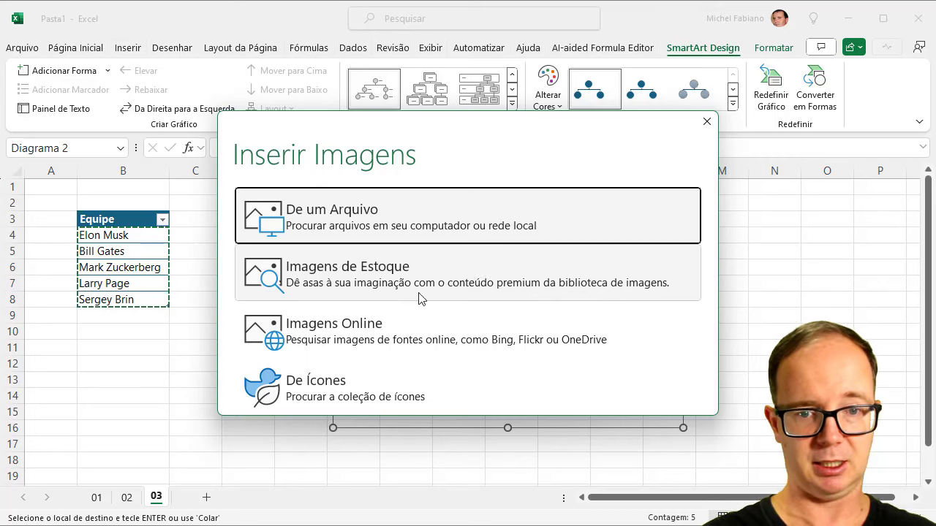
click(371, 330)
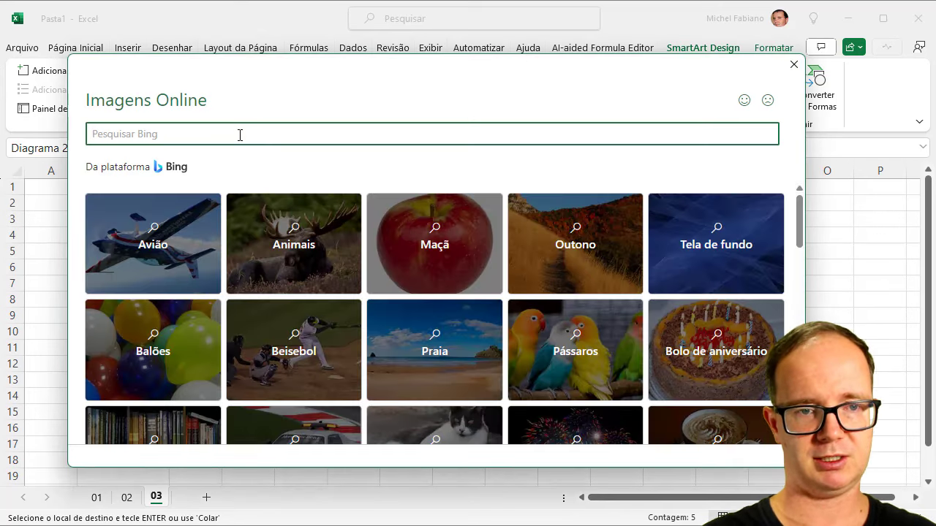
text(elo)
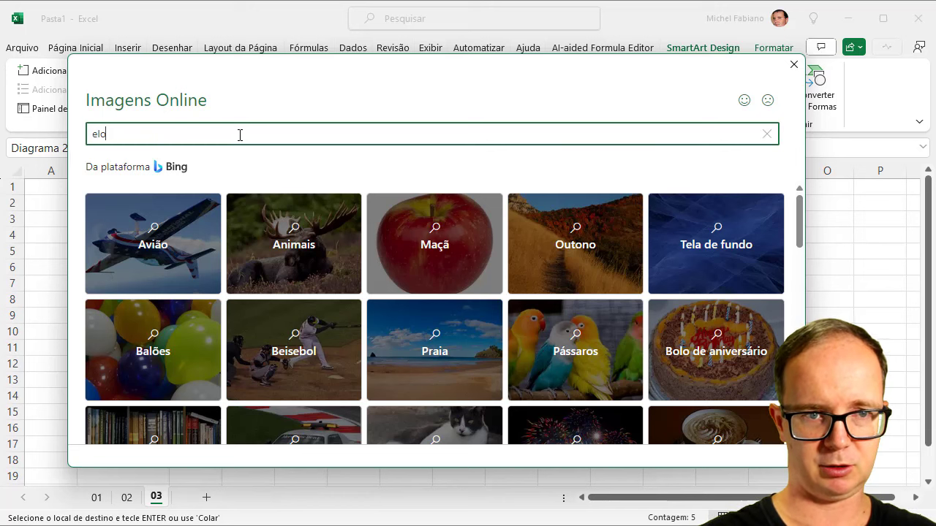
text(n musk)
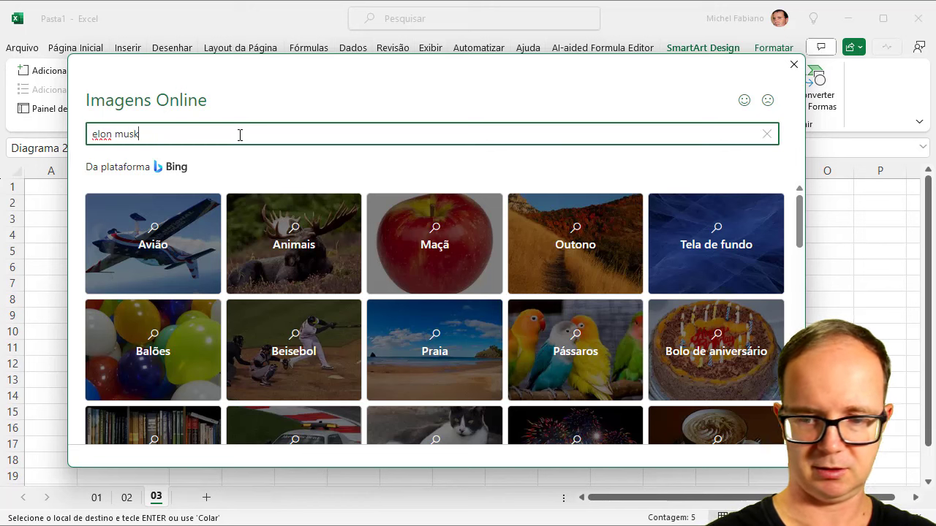
key(Return)
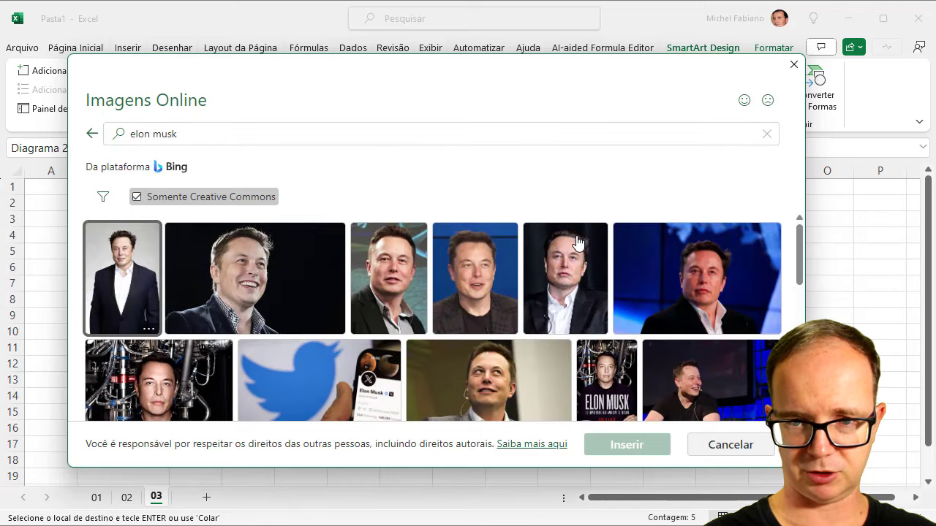
click(574, 285)
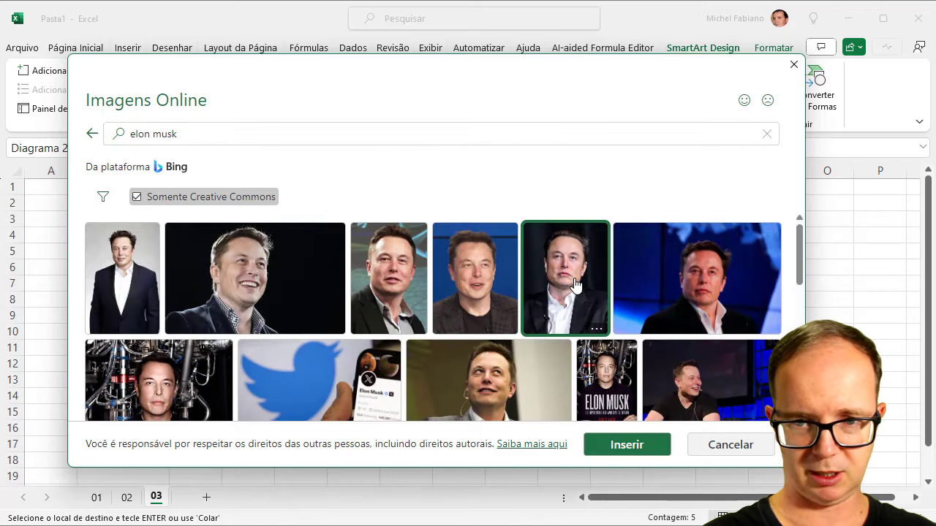
click(623, 444)
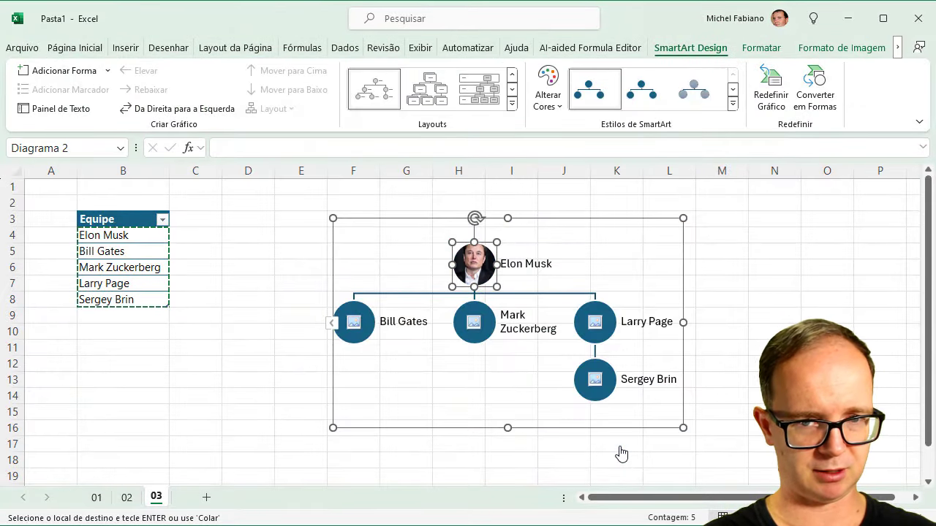
Search Imagens Online for 'bill ga' and insert the first photo into Bill Gates' circle
click(354, 325)
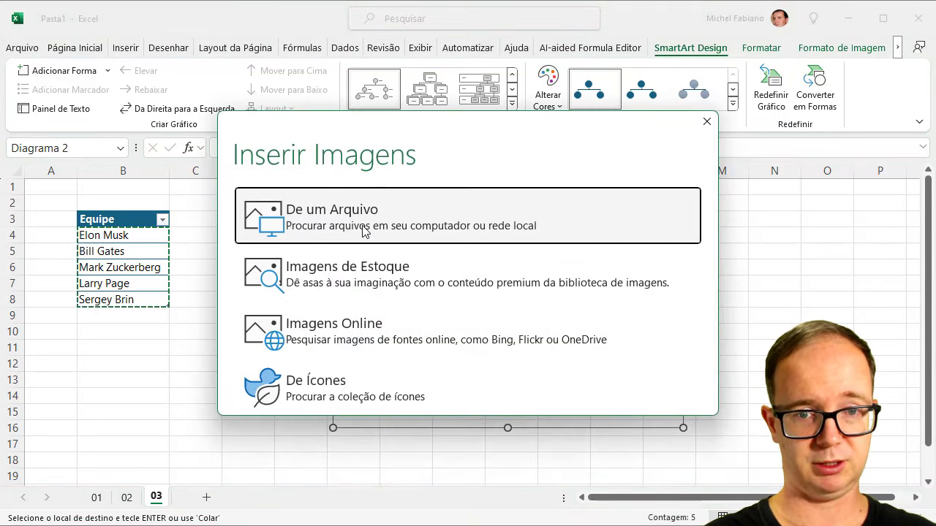
click(363, 231)
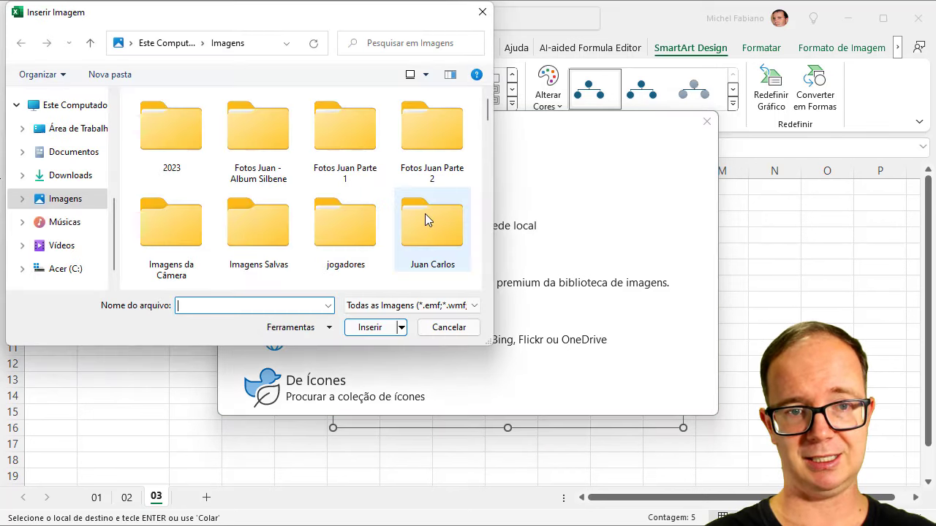
click(482, 14)
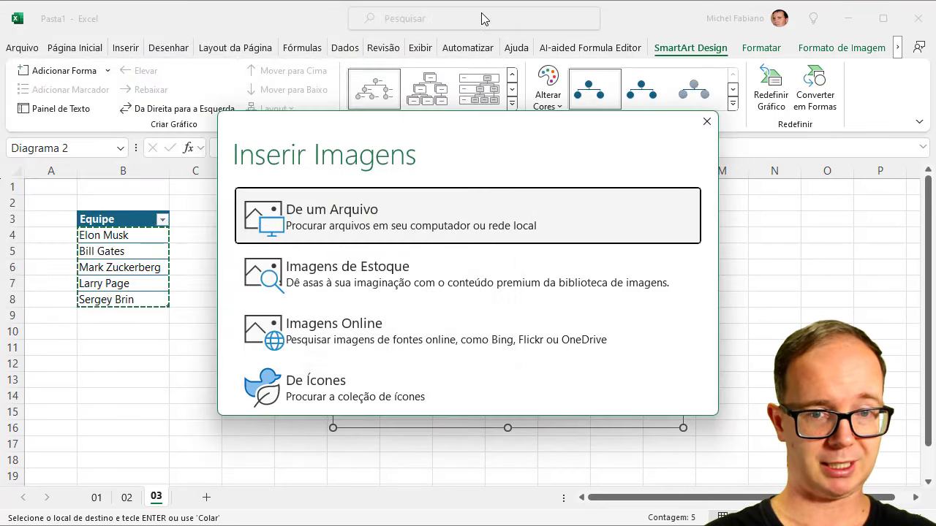
click(358, 336)
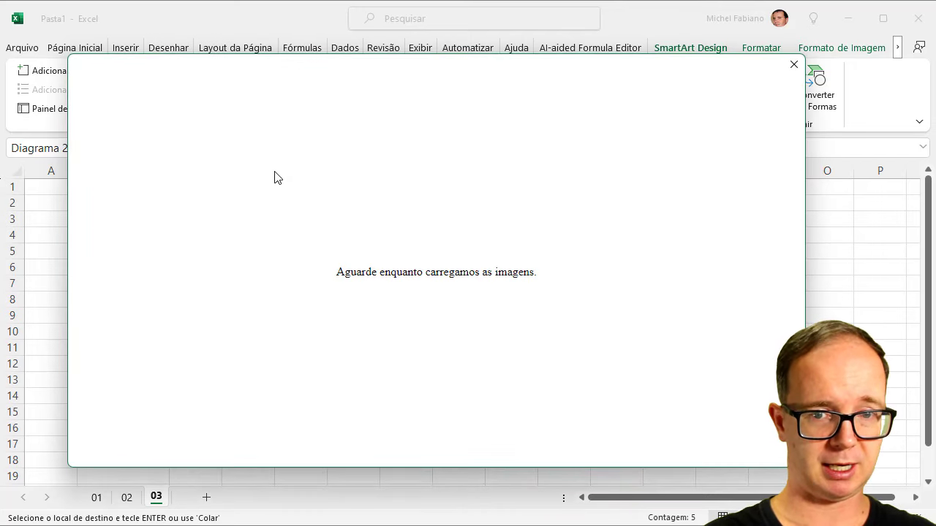
text(bi)
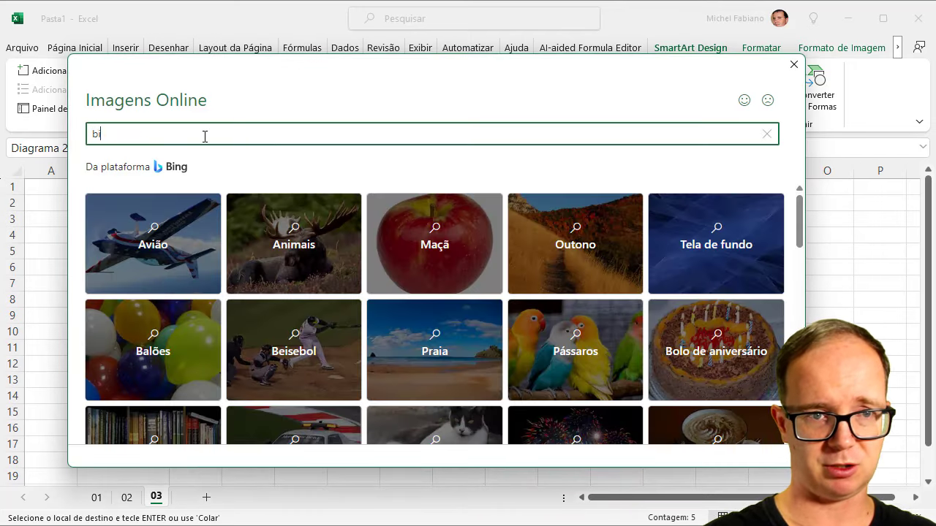
text(ll gates)
key(Return)
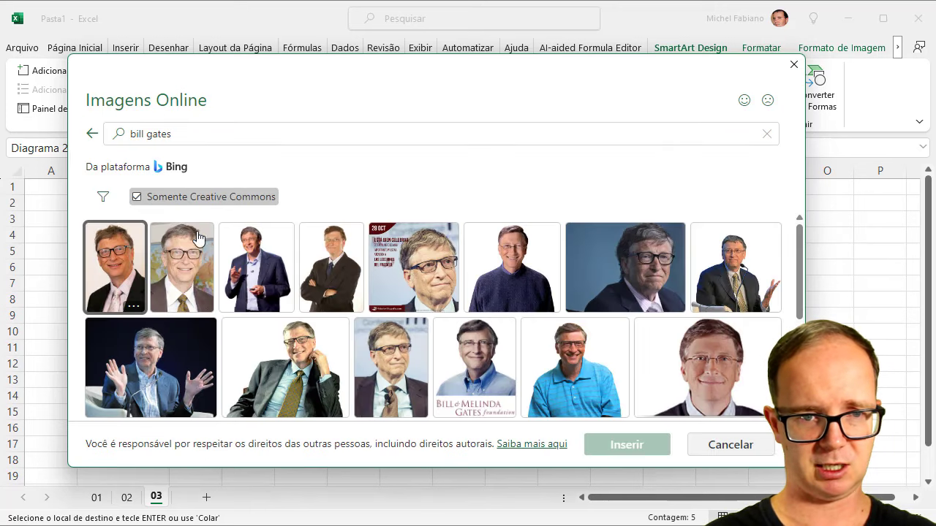
click(131, 282)
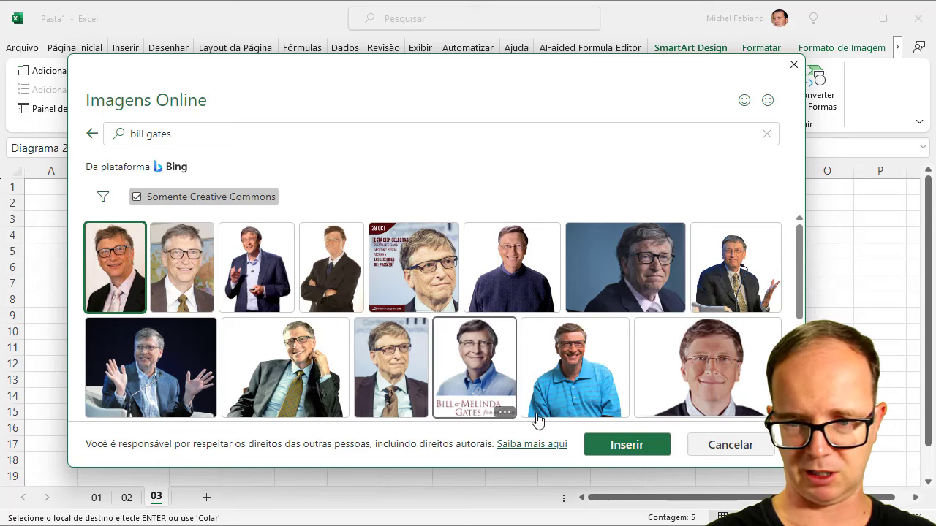
click(607, 448)
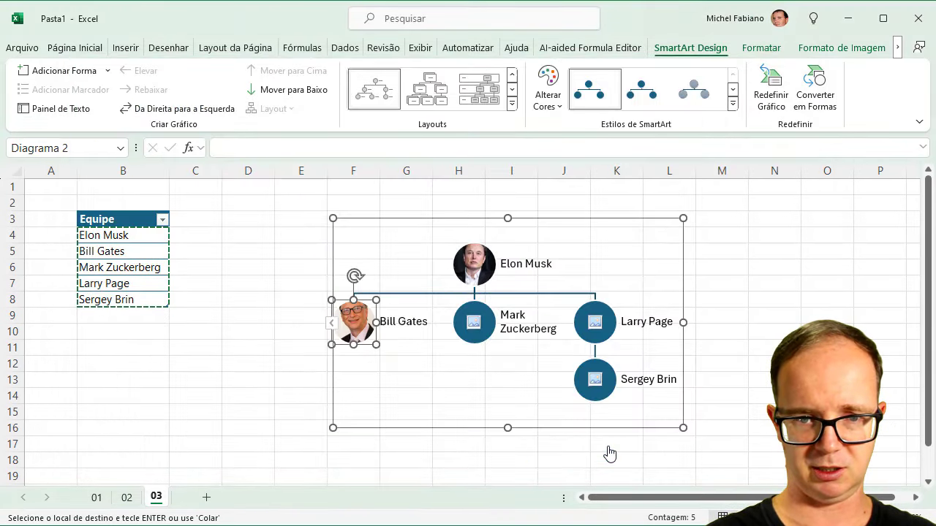
Insert online photos into Mark Zuckerberg's circle, searching 'mark zuckerberg', and into Larry Page's circle
click(474, 322)
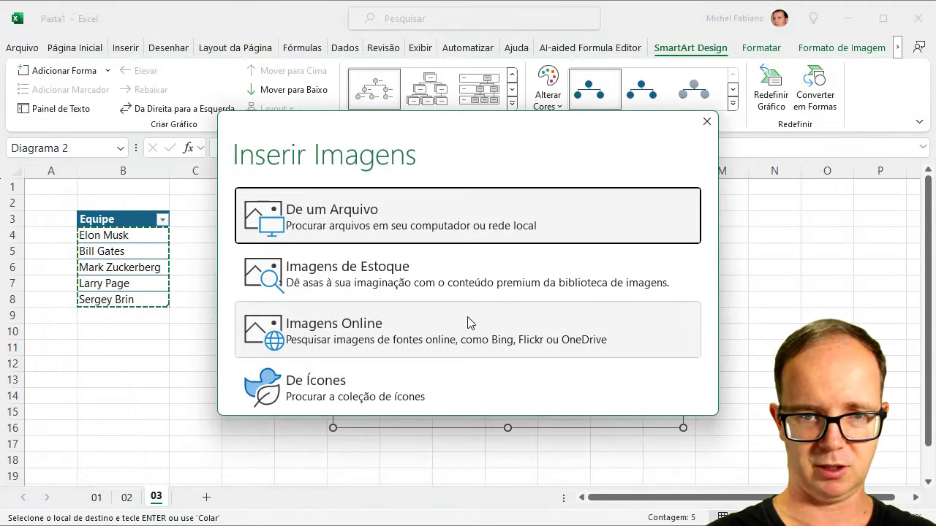
click(309, 324)
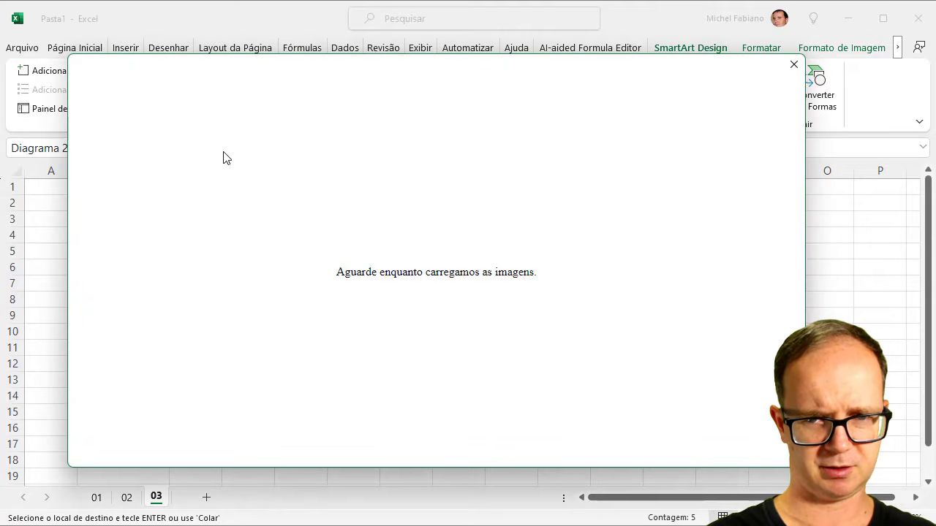
text(mark )
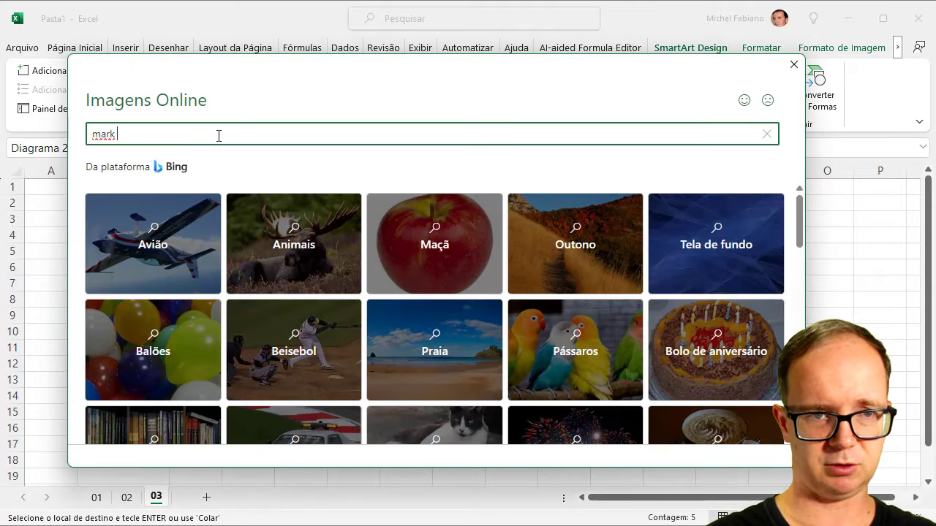
text(zuck)
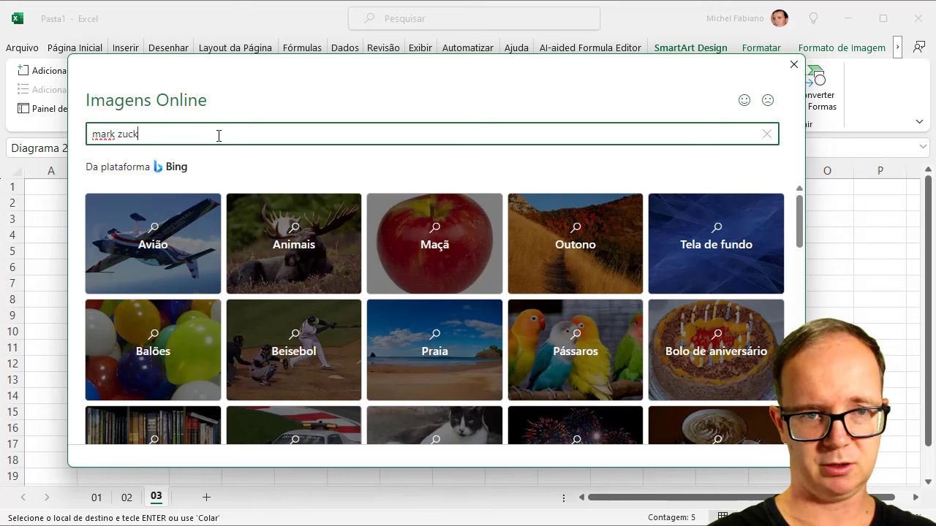
text(erberg)
key(Return)
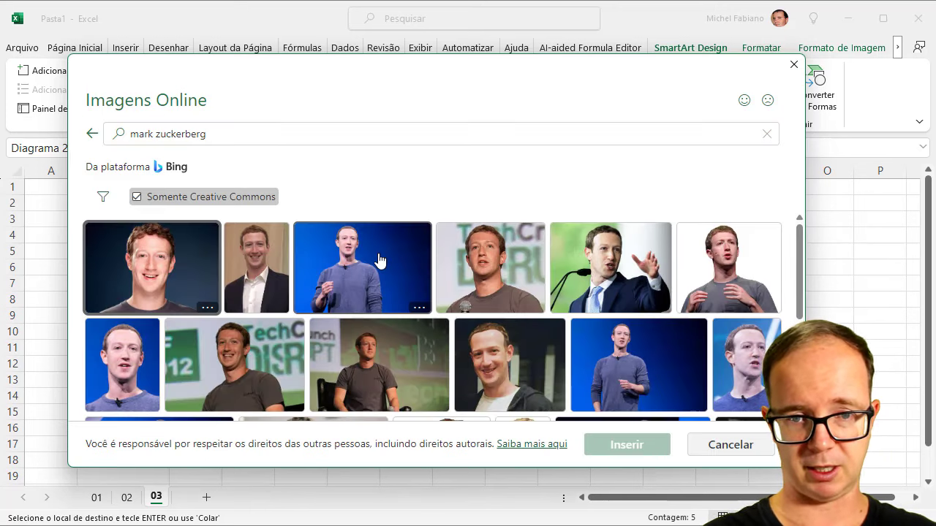
click(462, 275)
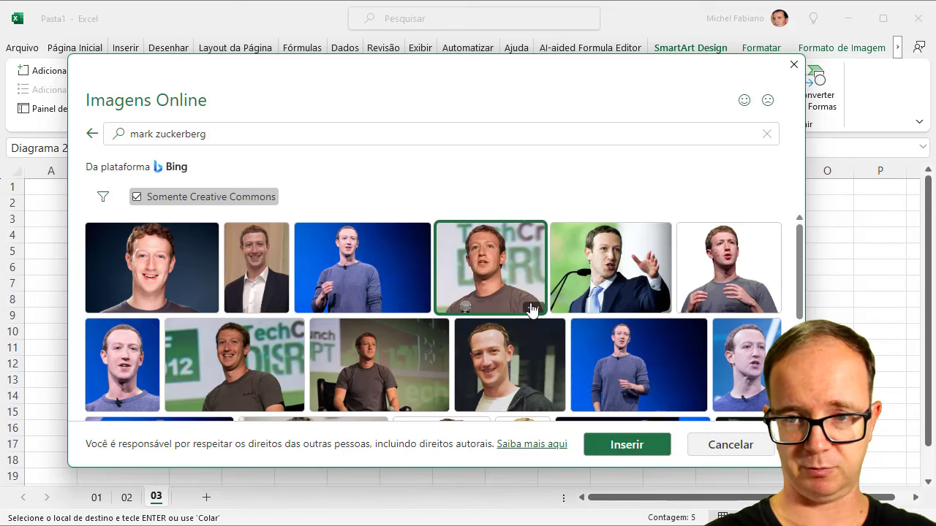
click(616, 447)
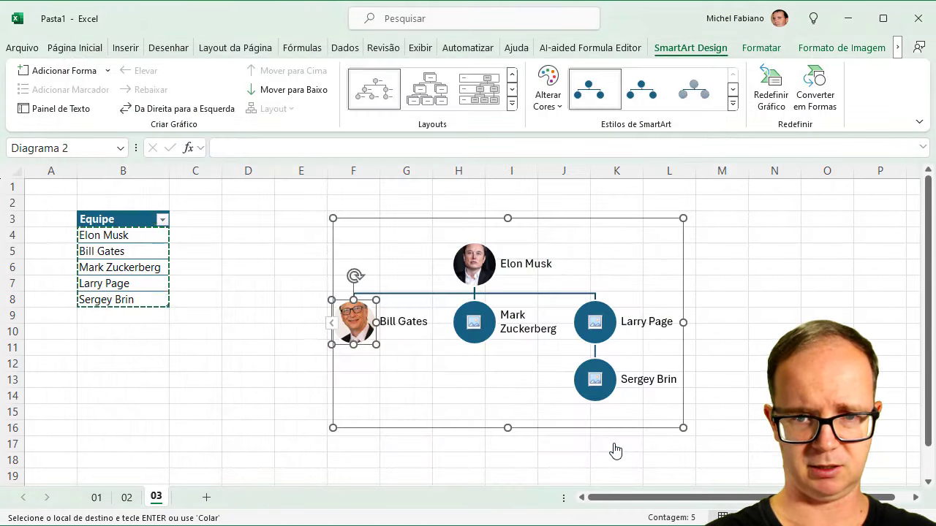
click(596, 319)
click(369, 340)
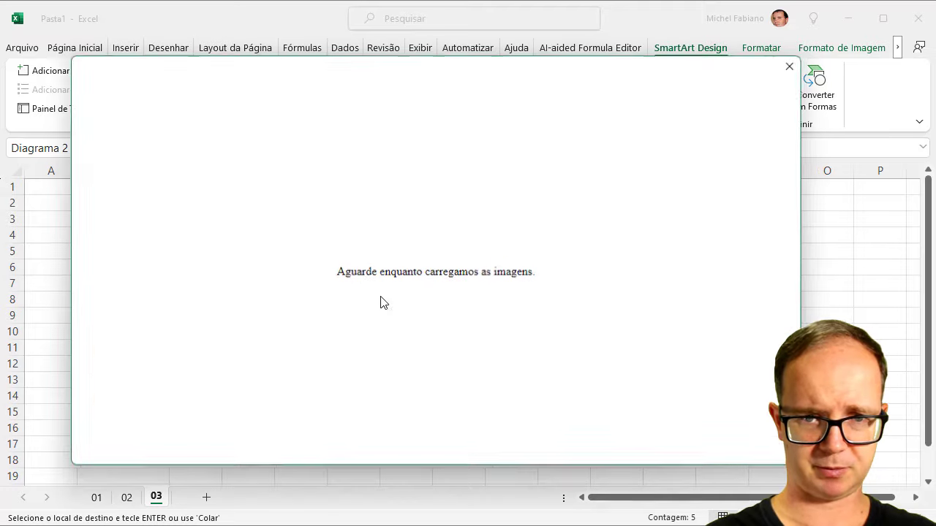
click(627, 451)
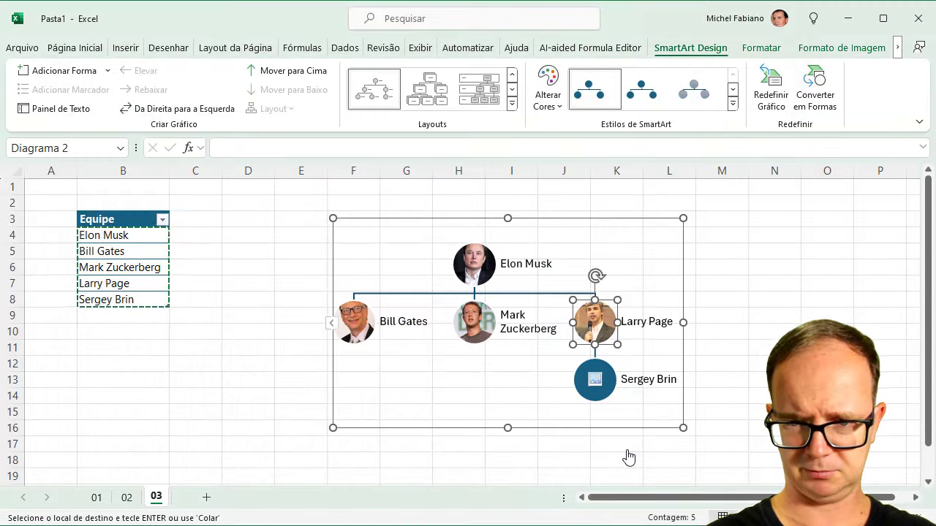
Search Imagens Online for 'sergey brin' and insert a photo into the bottom circle
click(593, 388)
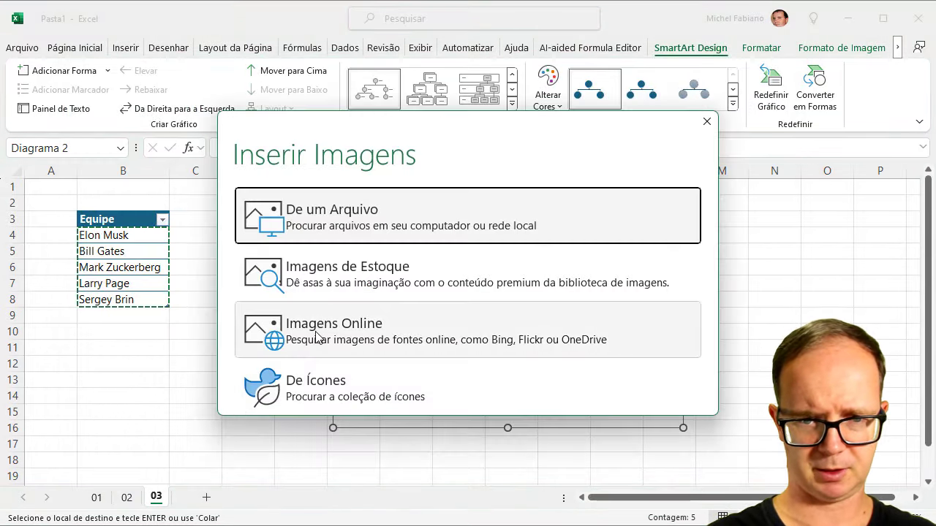
click(316, 337)
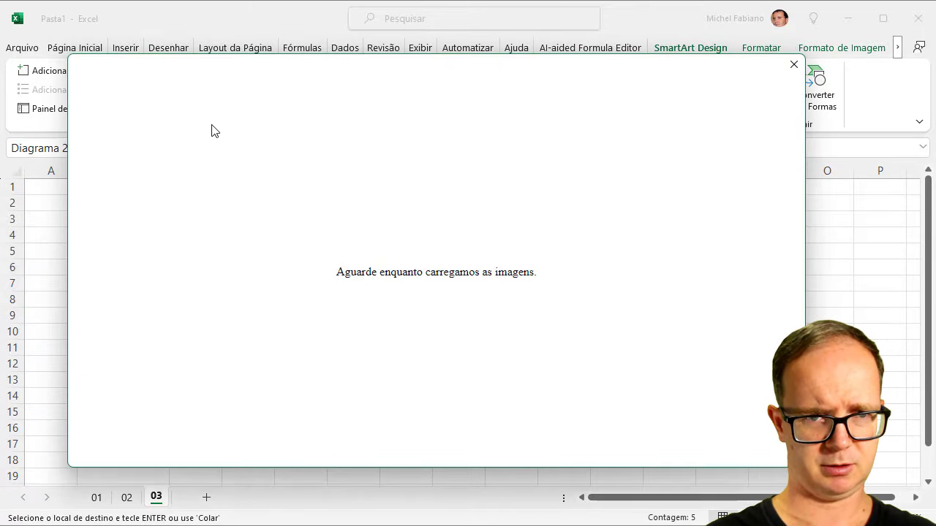
text(sergey brin)
key(Return)
click(283, 267)
click(627, 447)
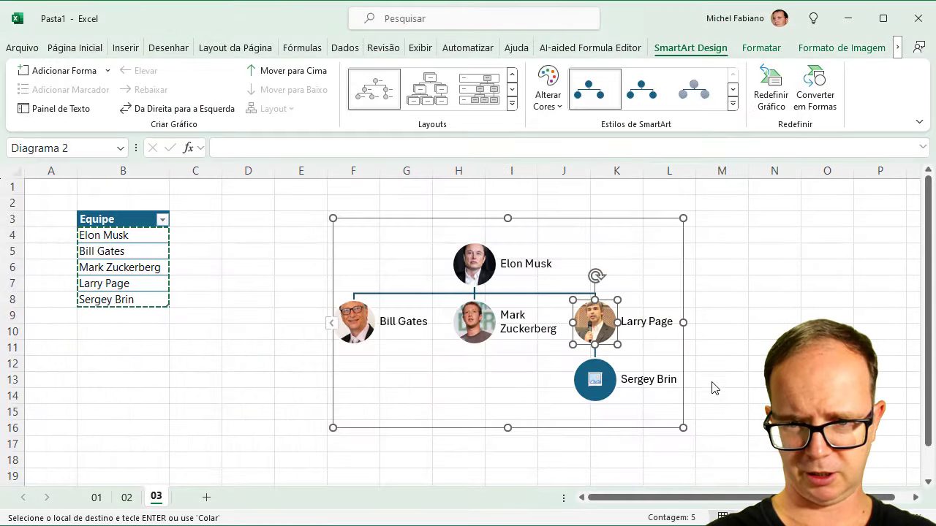
click(750, 353)
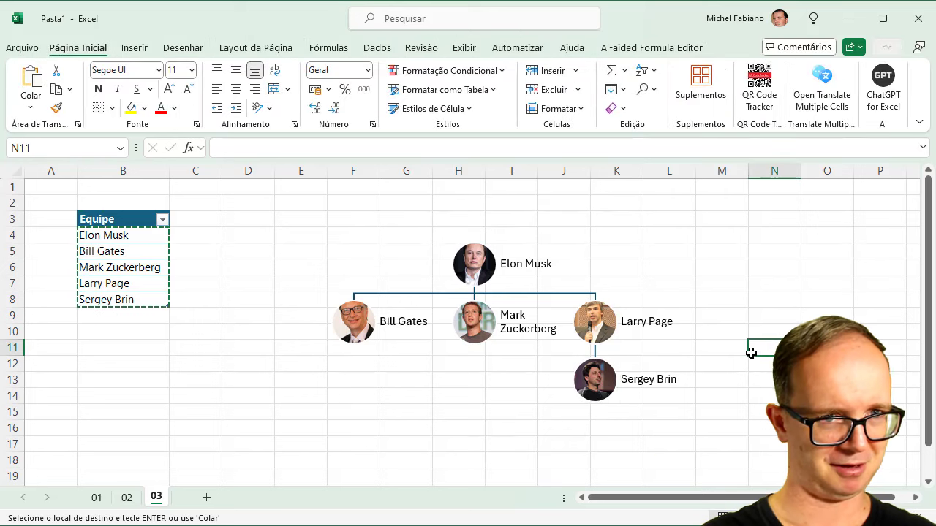
Move the hierarchy up and left, then apply the Ênfase 2 Preenchimento Colorido orange colour scheme
click(519, 295)
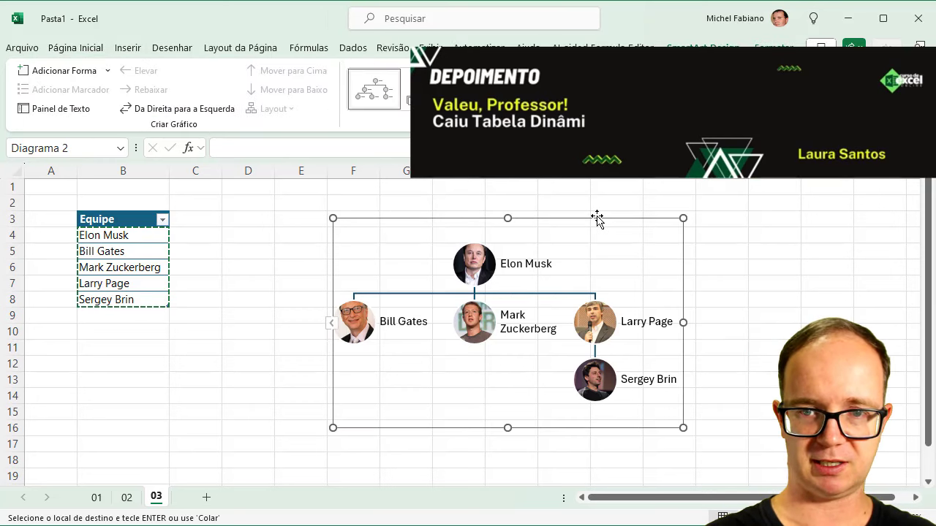
drag(597, 221, 490, 211)
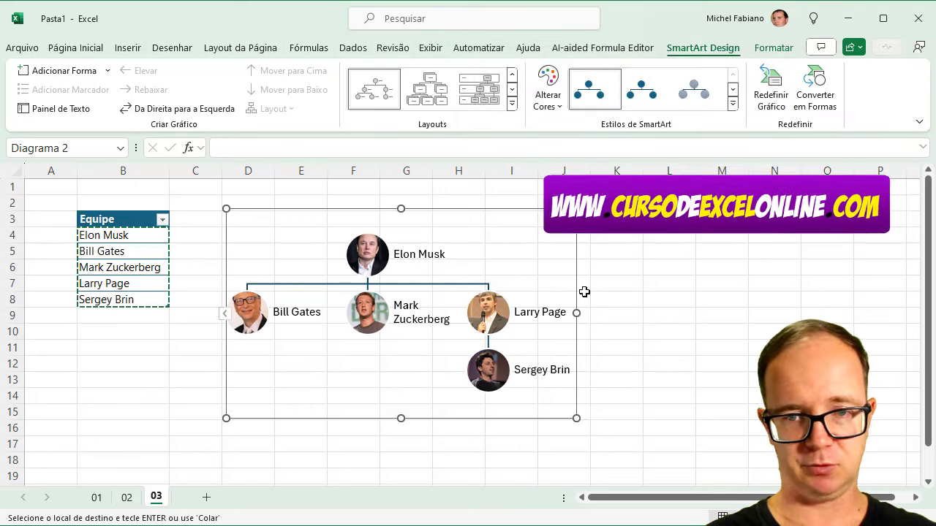
click(731, 103)
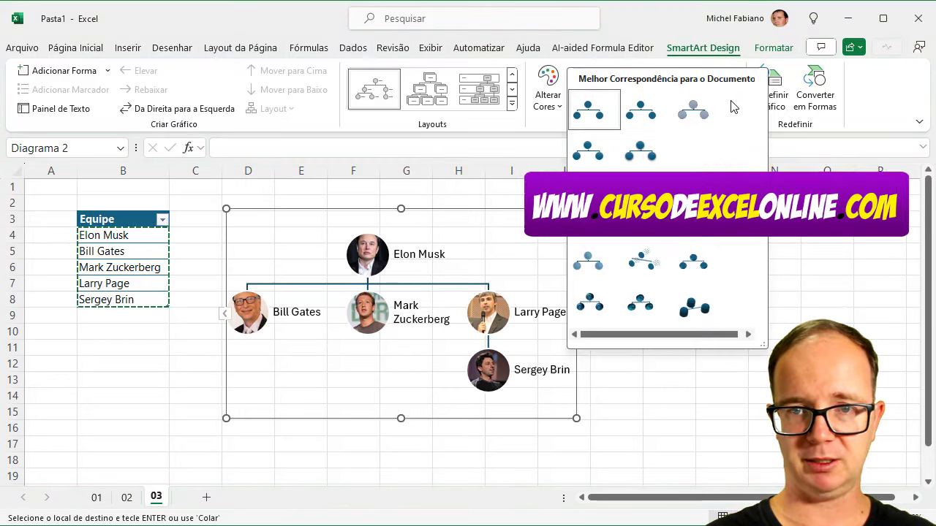
click(552, 107)
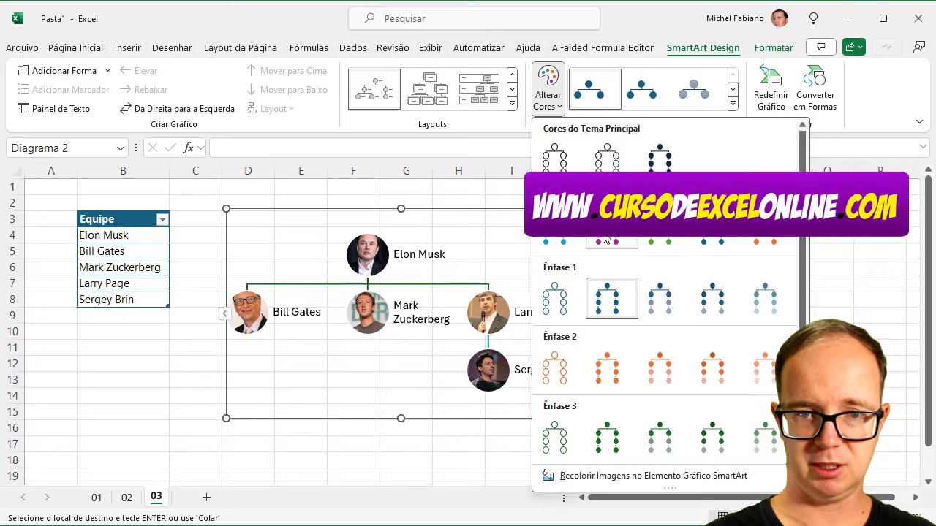
click(604, 237)
click(549, 102)
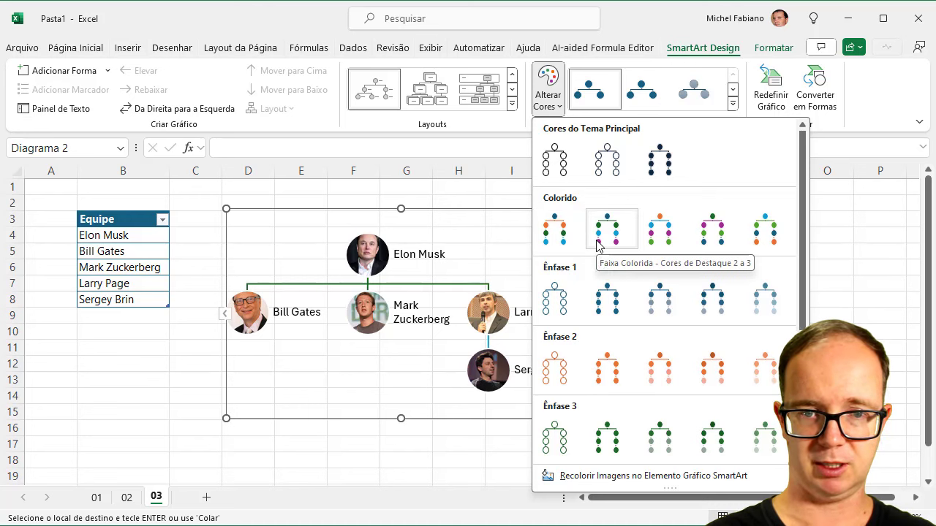
click(615, 367)
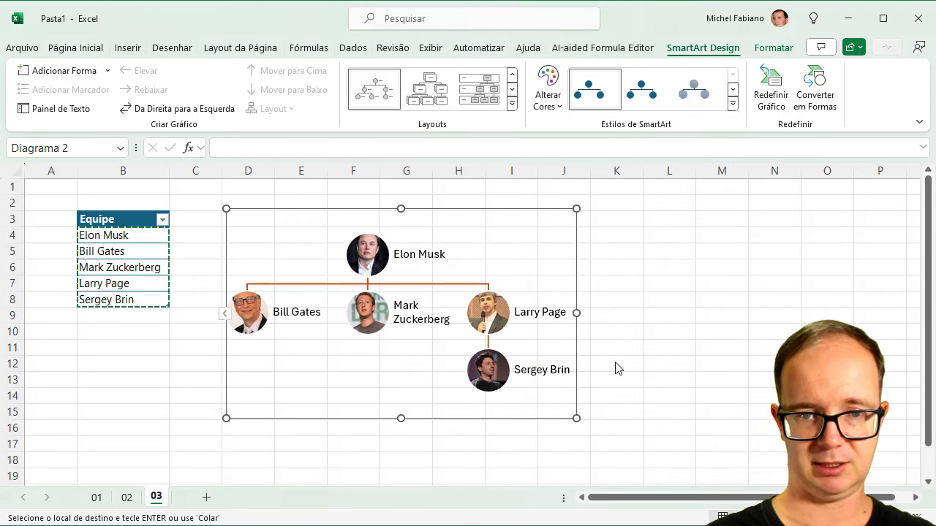
click(376, 262)
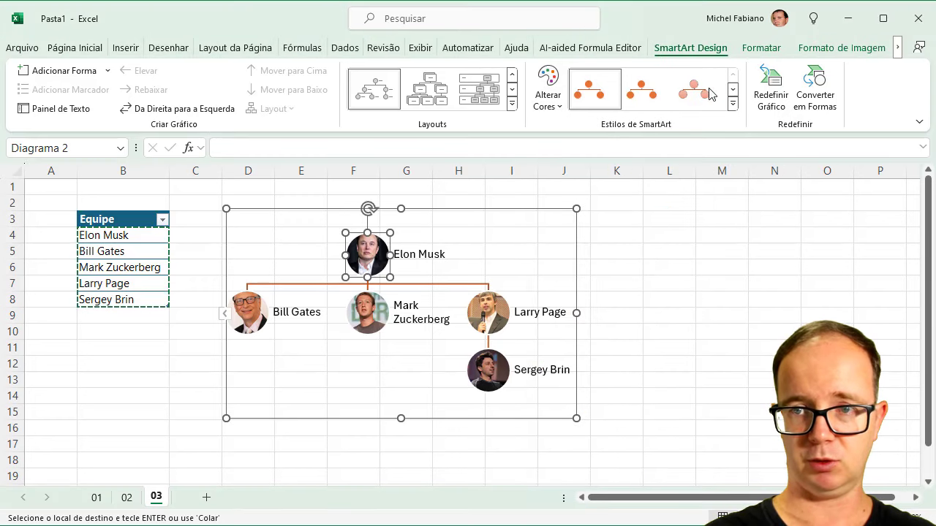
Give Elon Musk's and Bill Gates' photos an Externa outer drop shadow via Efeitos de Imagem > Sombra
click(817, 49)
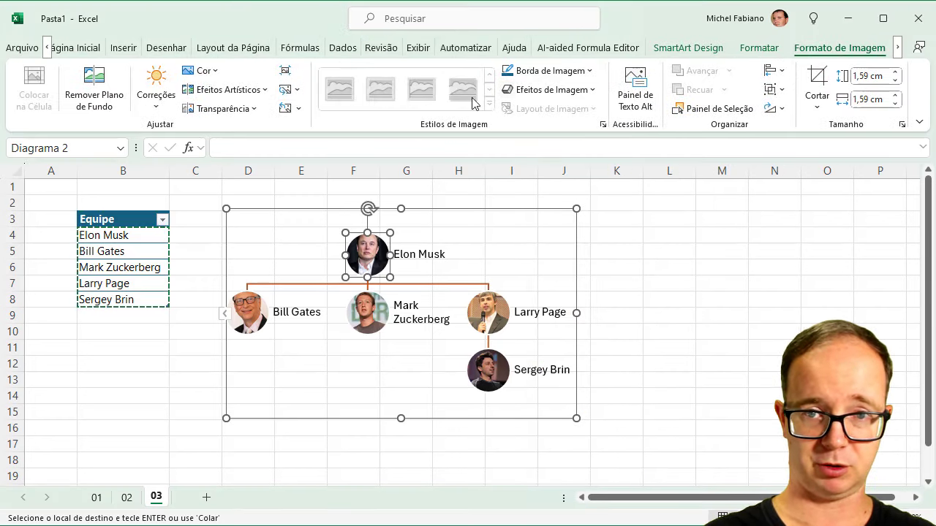
click(593, 91)
mouse_move(552, 149)
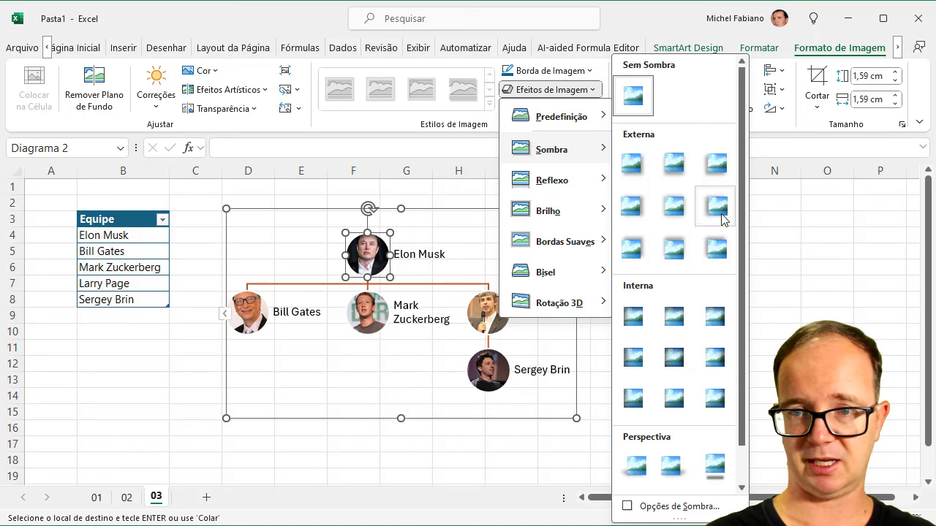
click(719, 265)
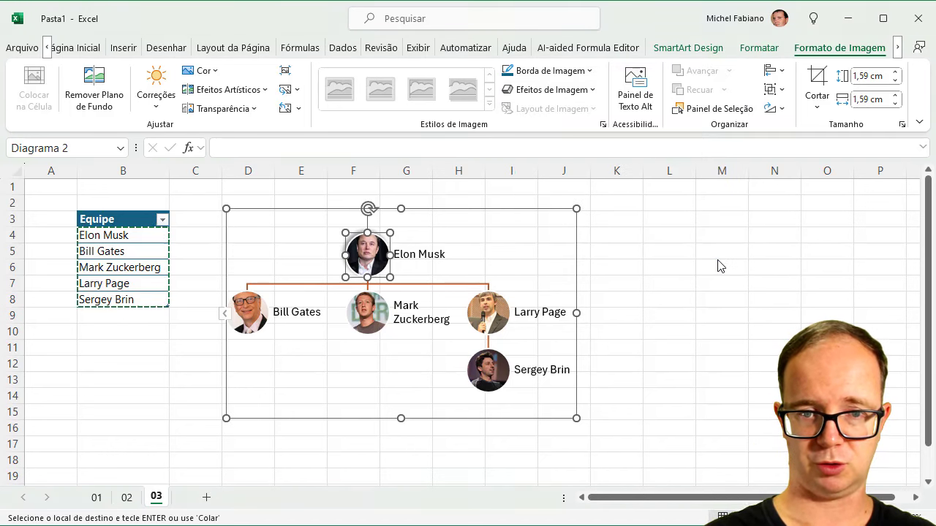
click(255, 314)
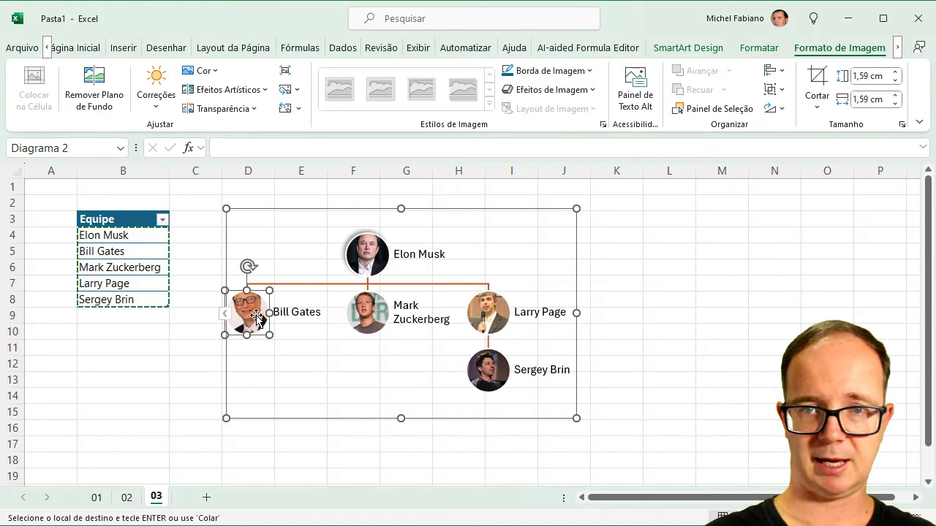
click(592, 95)
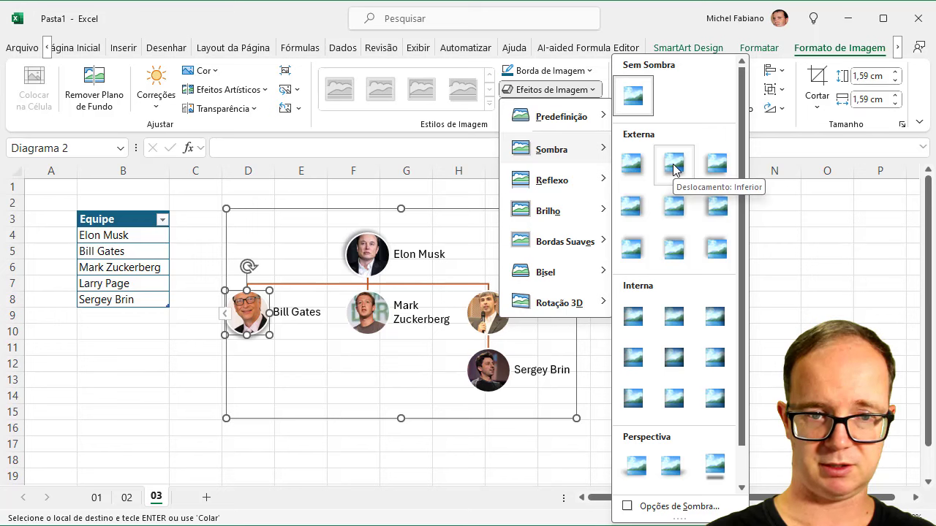
click(719, 272)
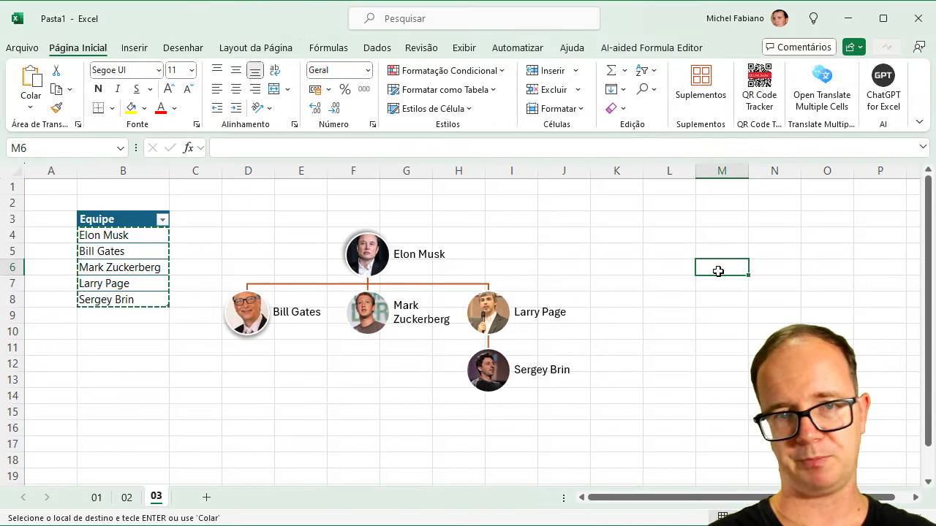
Turn off Linhas de Grade under Exibir > Mostrar for sheet 03
click(464, 48)
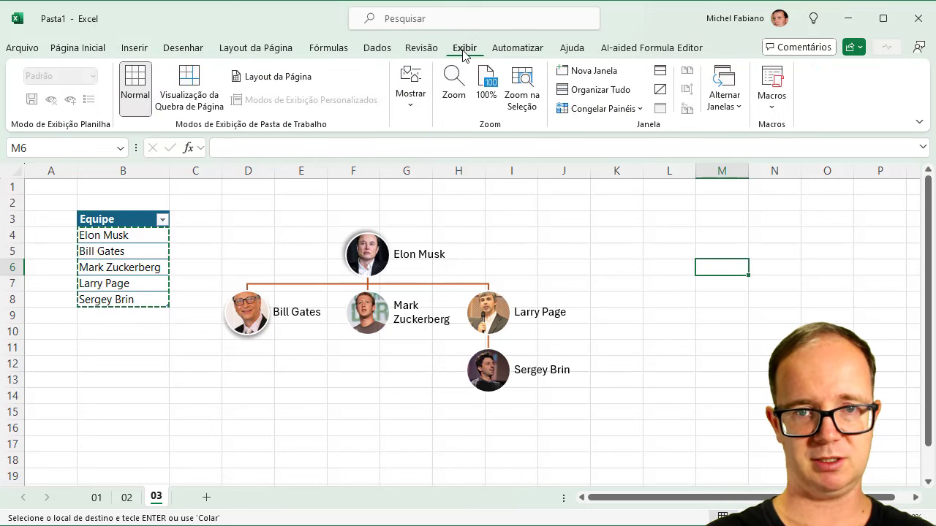
click(411, 102)
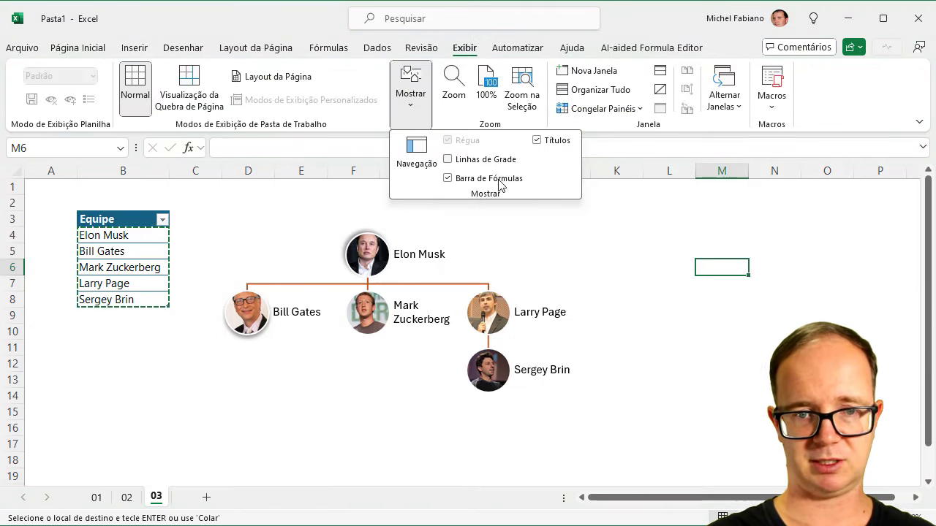
click(691, 230)
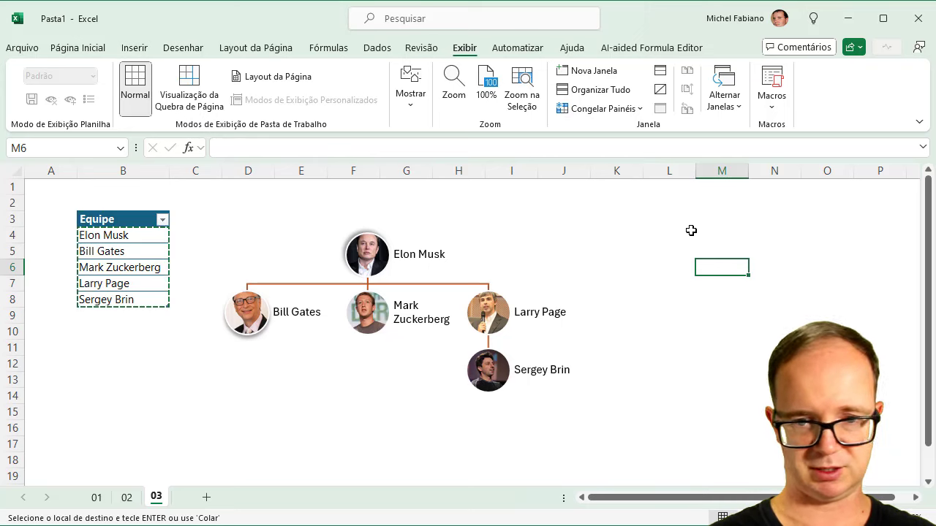